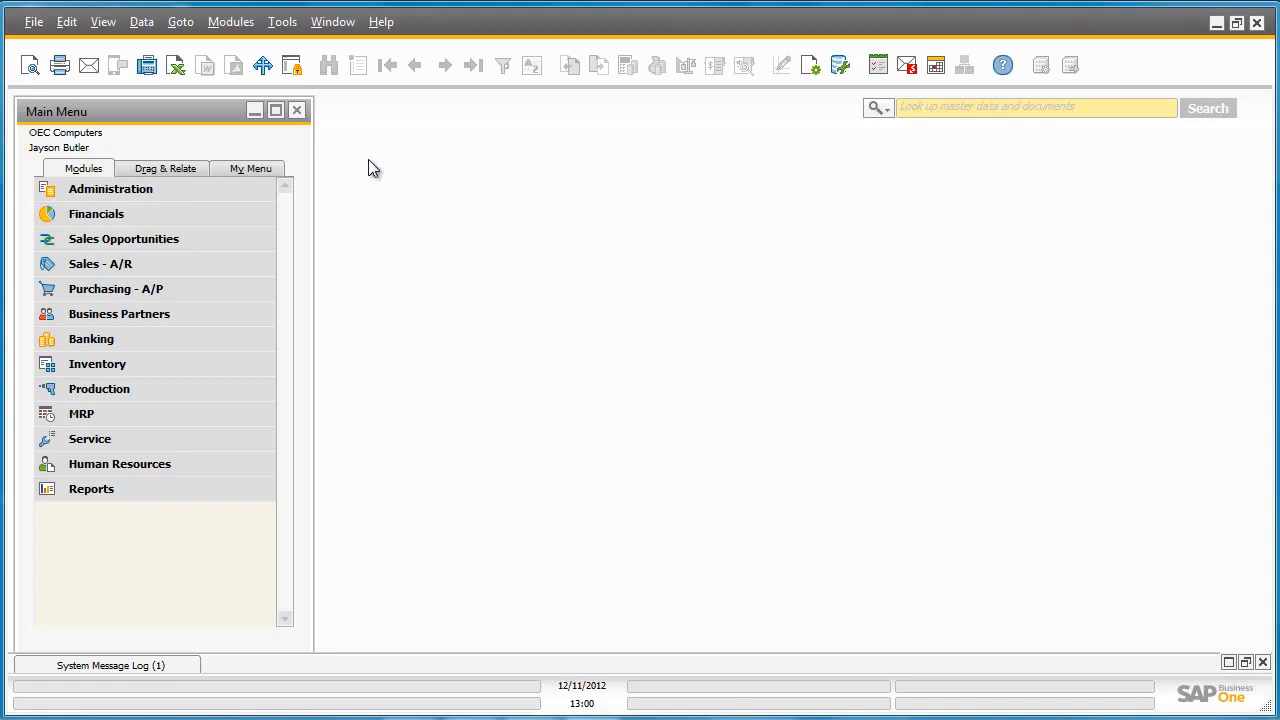
- Confirm in Company Details that depreciation is calculated by Month, then cancel without changes
{"action": "left_click", "coordinate": [257, 192]}
{"action": "left_click", "coordinate": [239, 264]}
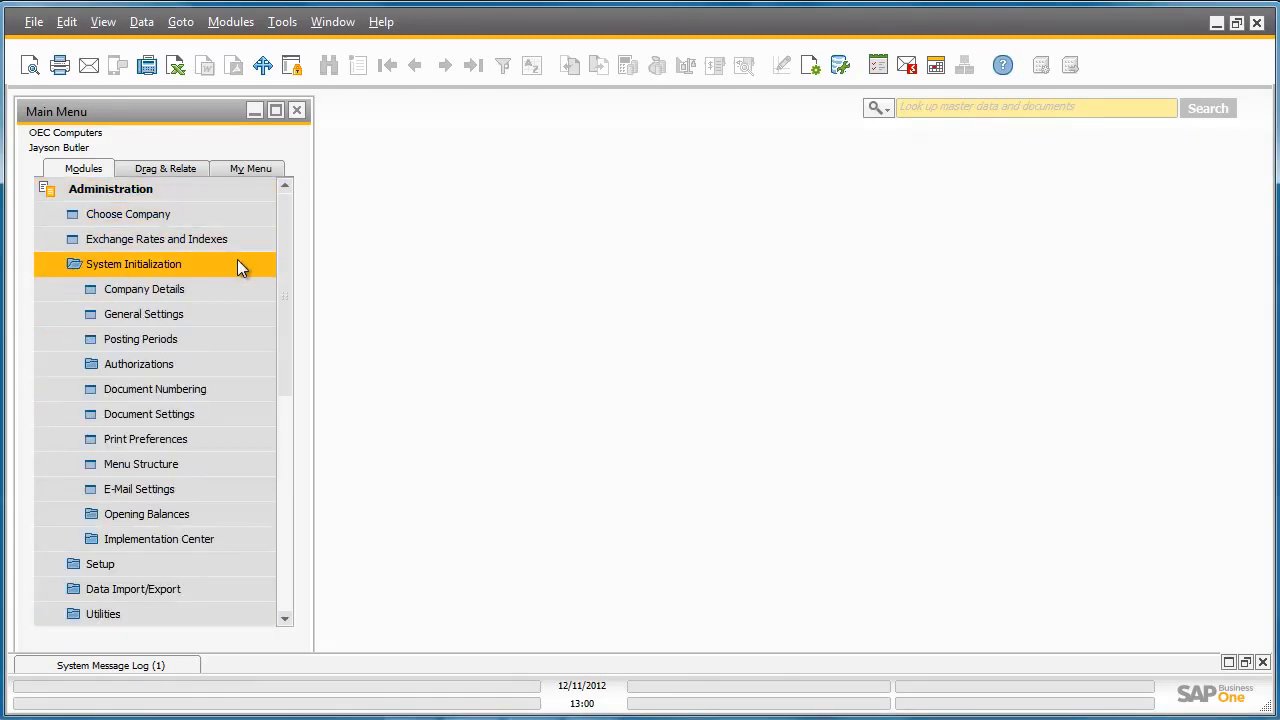
{"action": "left_click", "coordinate": [240, 288]}
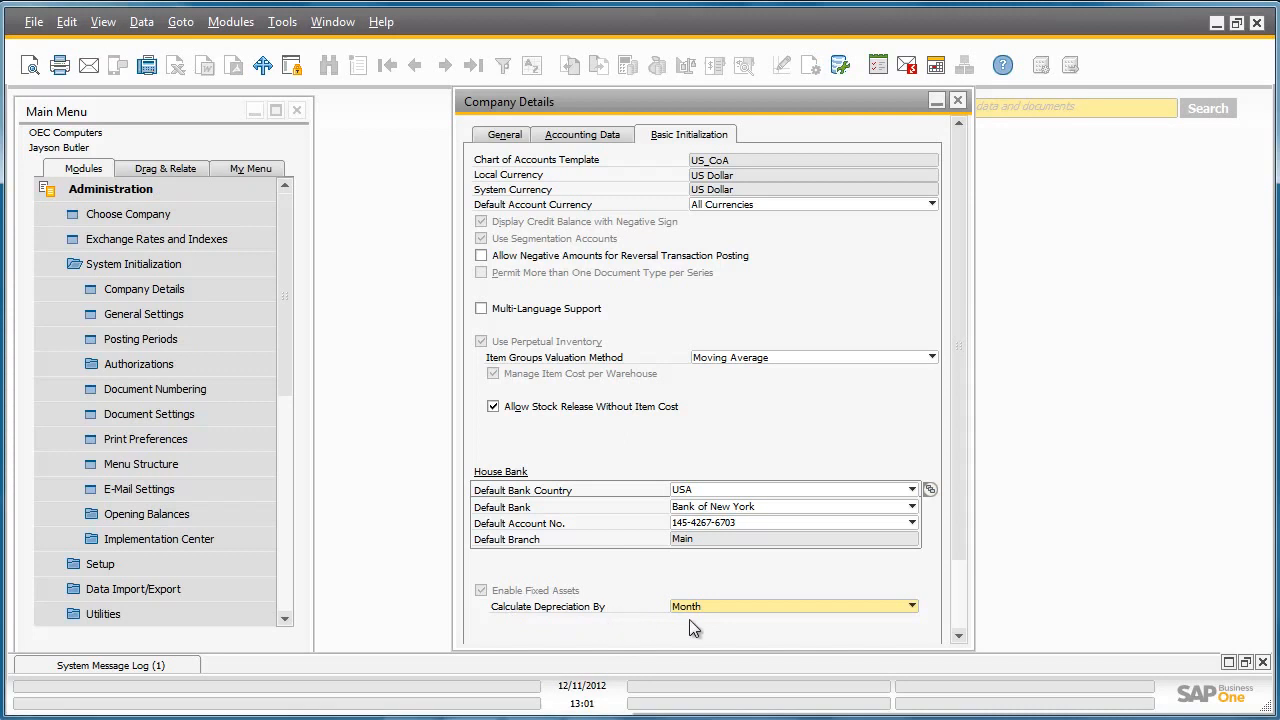
{"action": "left_click", "coordinate": [727, 606]}
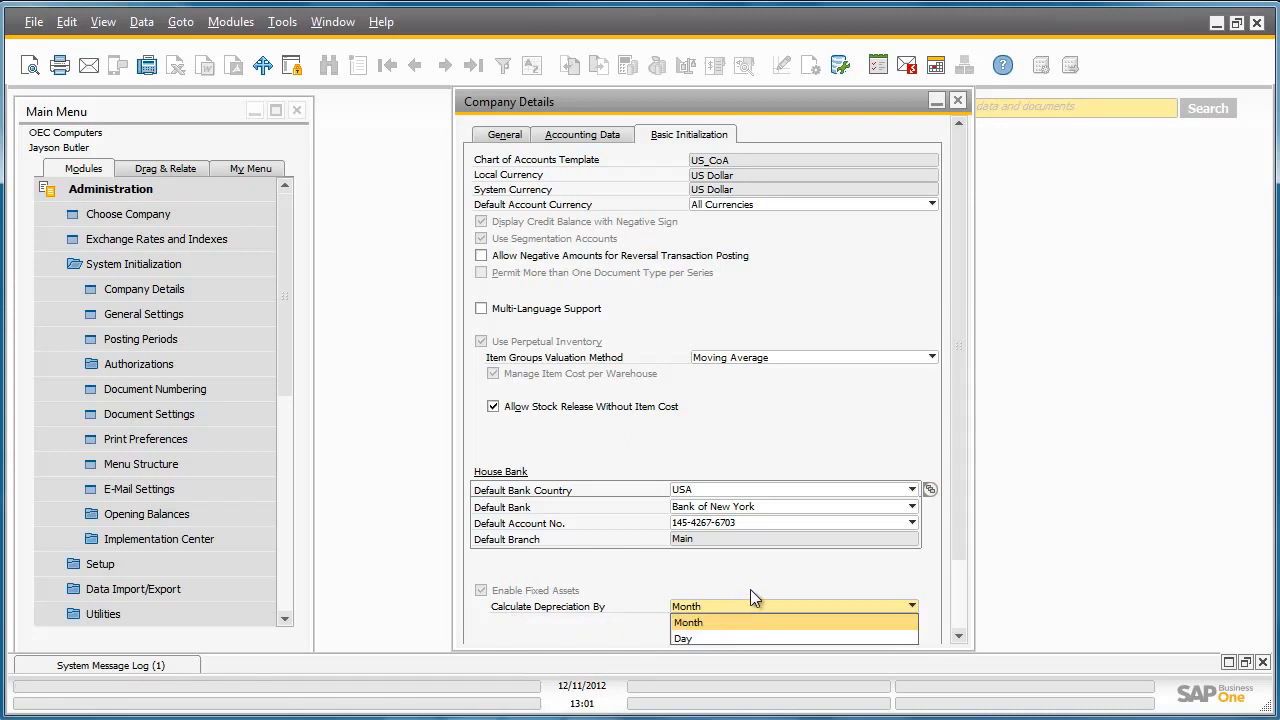
{"action": "left_click", "coordinate": [753, 587]}
{"action": "left_click_drag", "start_coordinate": [962, 541], "coordinate": [958, 596]}
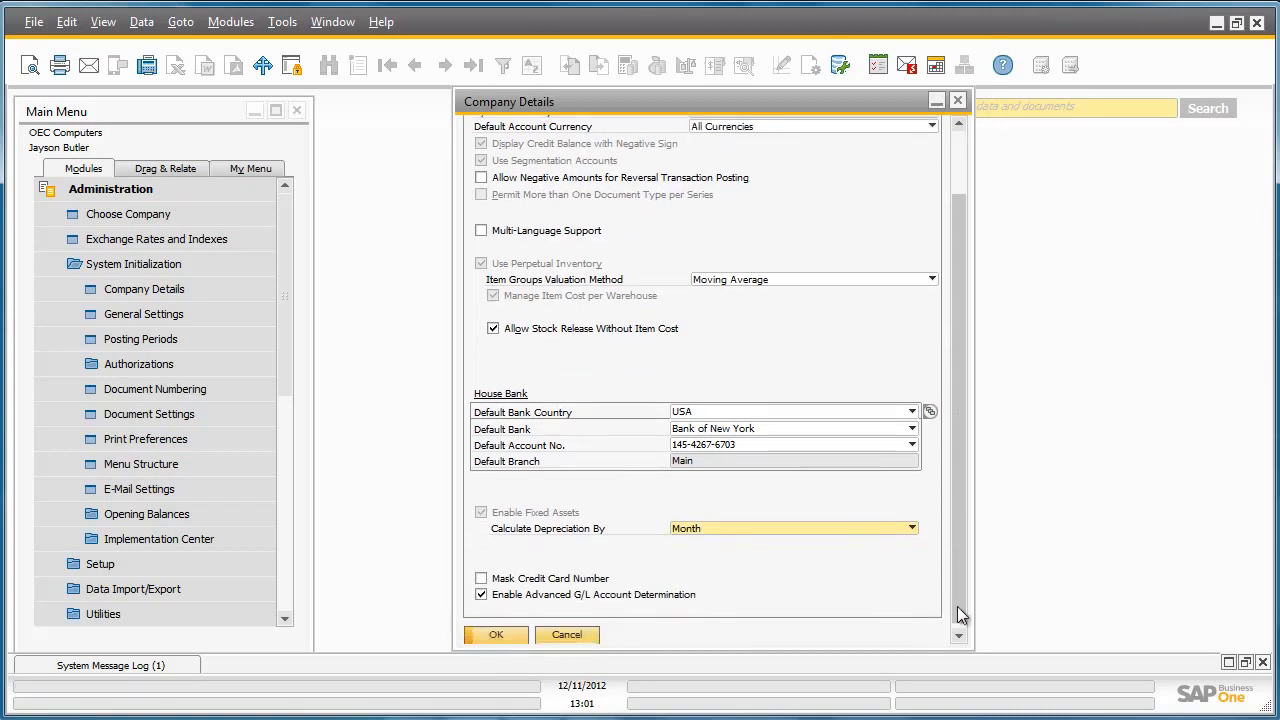
{"action": "left_click", "coordinate": [585, 634]}
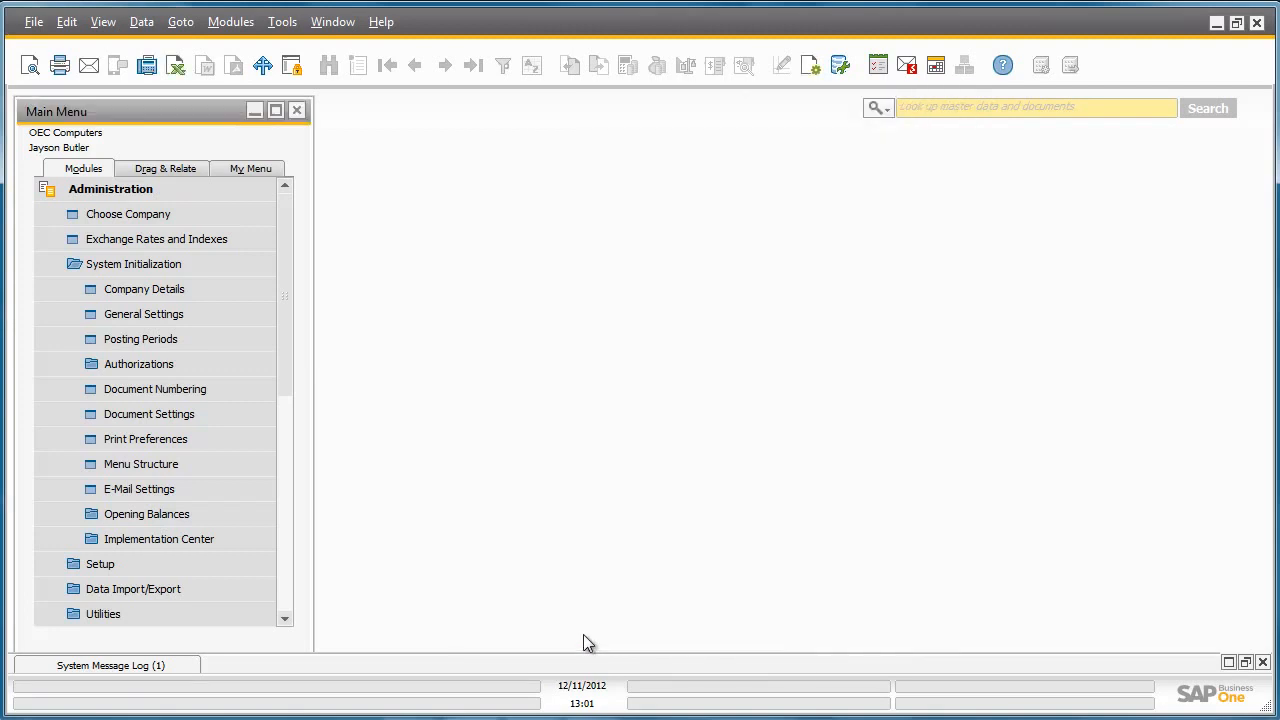
- Review the FA Motors record in the Fixed Assets account determination, then close it
{"action": "left_click", "coordinate": [258, 563]}
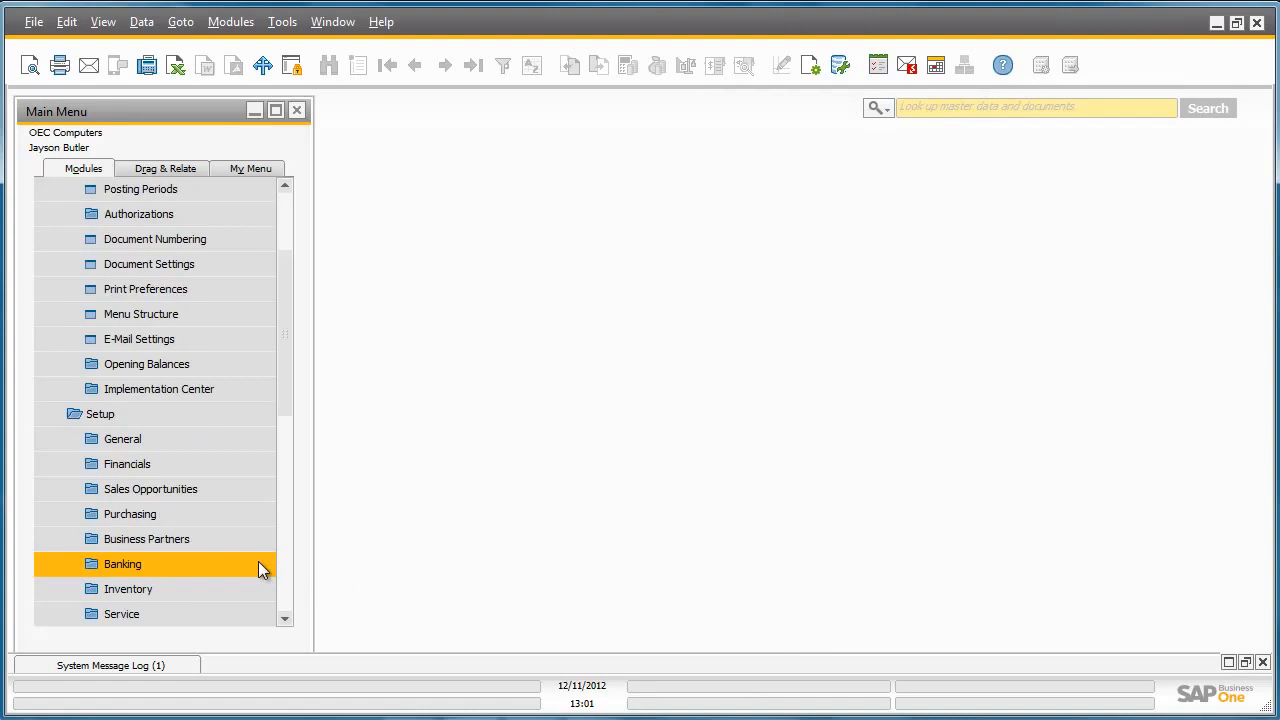
{"action": "left_click", "coordinate": [250, 464]}
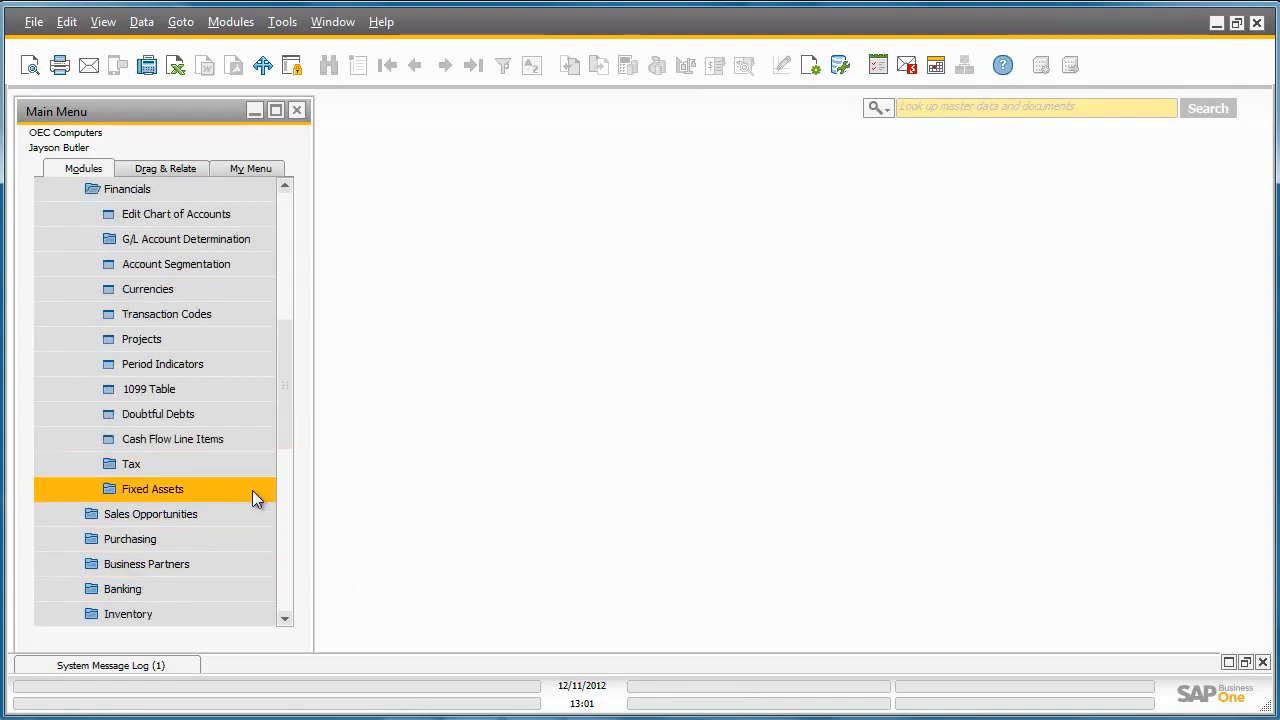
{"action": "left_click", "coordinate": [252, 490]}
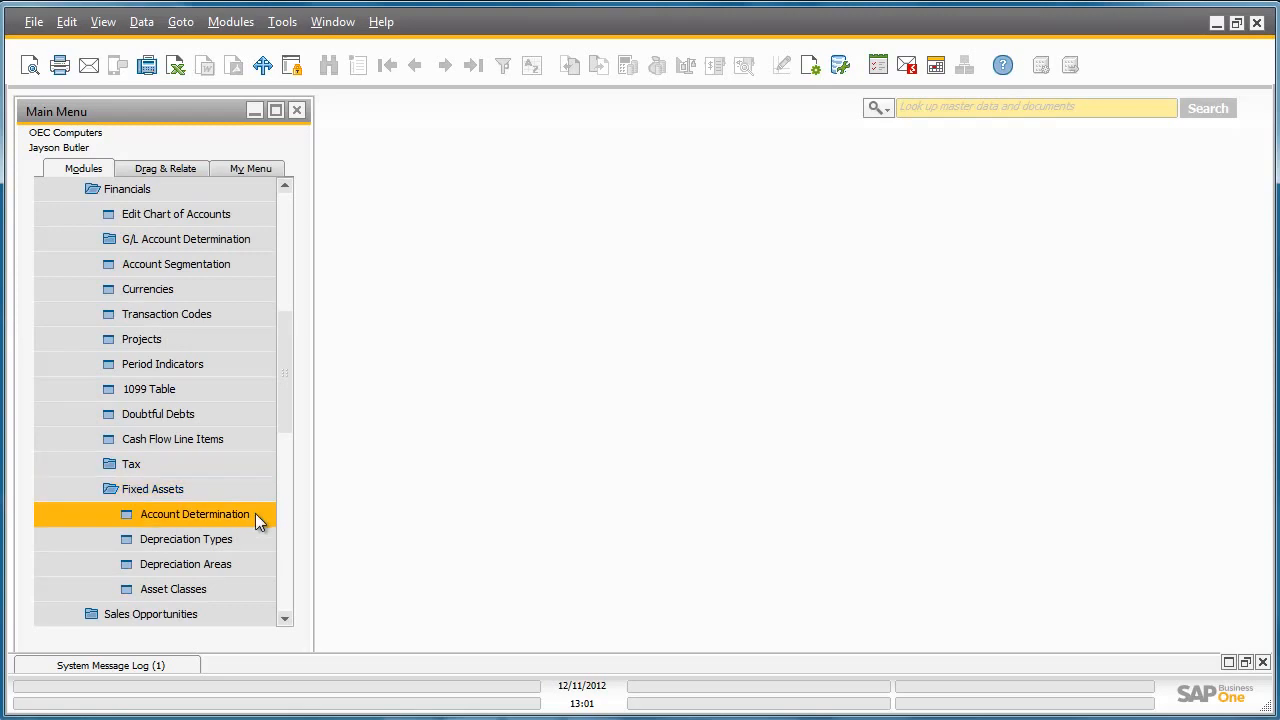
{"action": "left_click", "coordinate": [255, 513]}
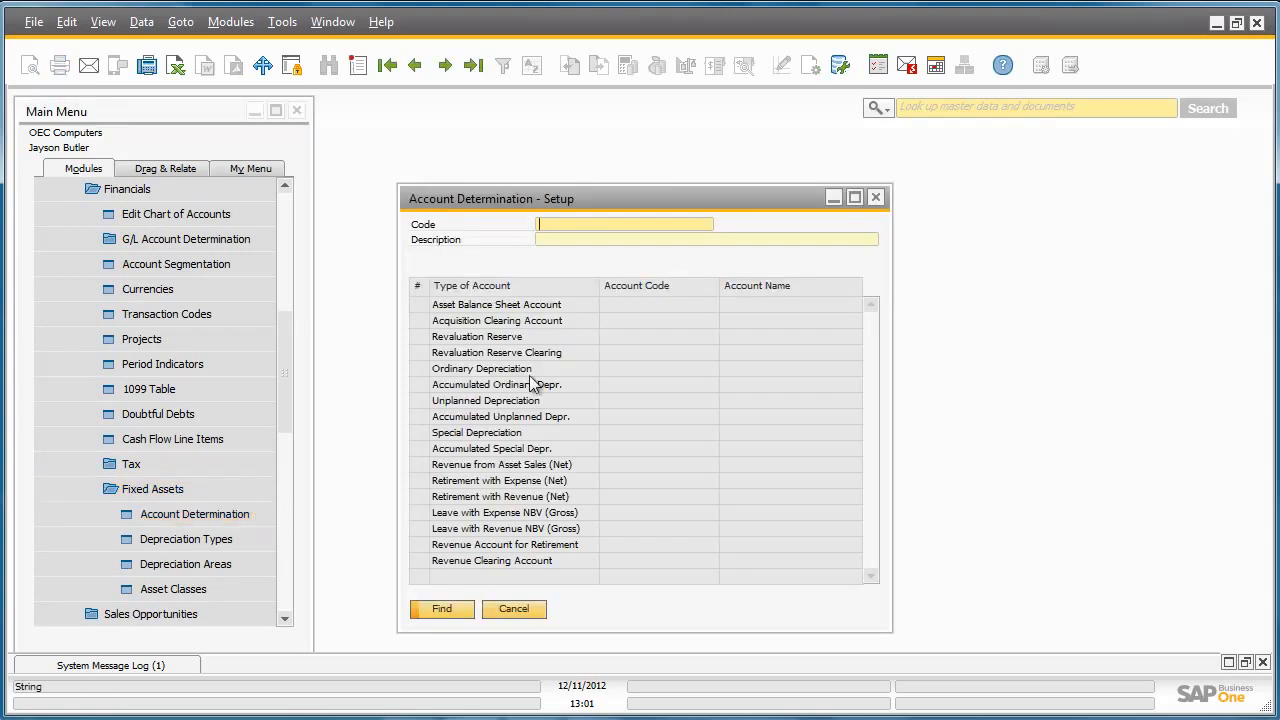
{"action": "left_click", "coordinate": [477, 70]}
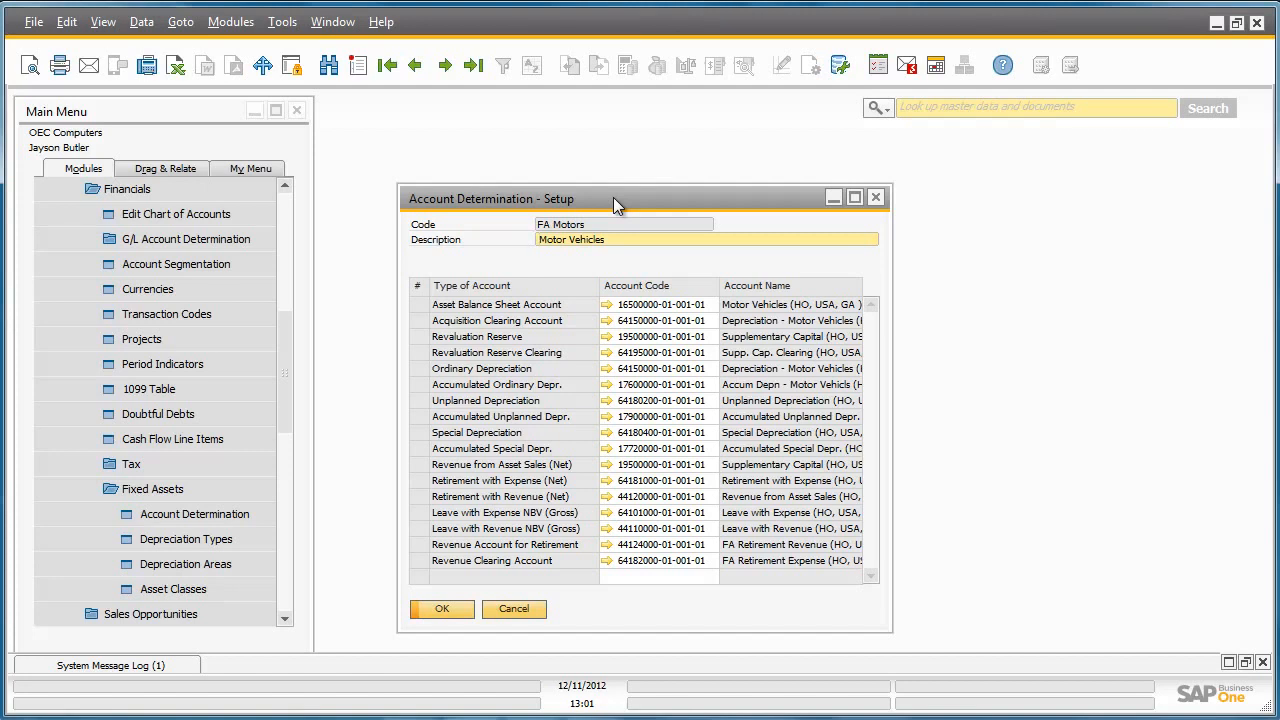
{"action": "left_click", "coordinate": [875, 197]}
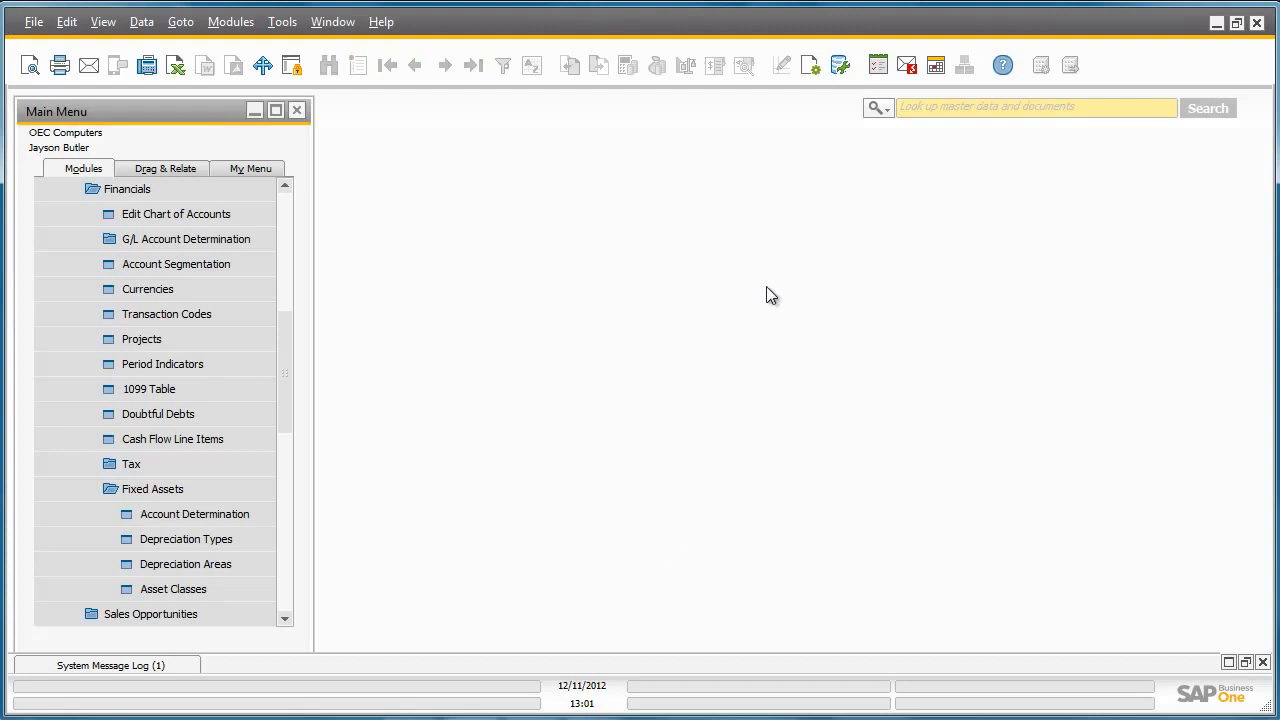
- Check MV_SL's Straight Line method and its Acquisition Value/Total Useful Life calculation
{"action": "left_click", "coordinate": [260, 542]}
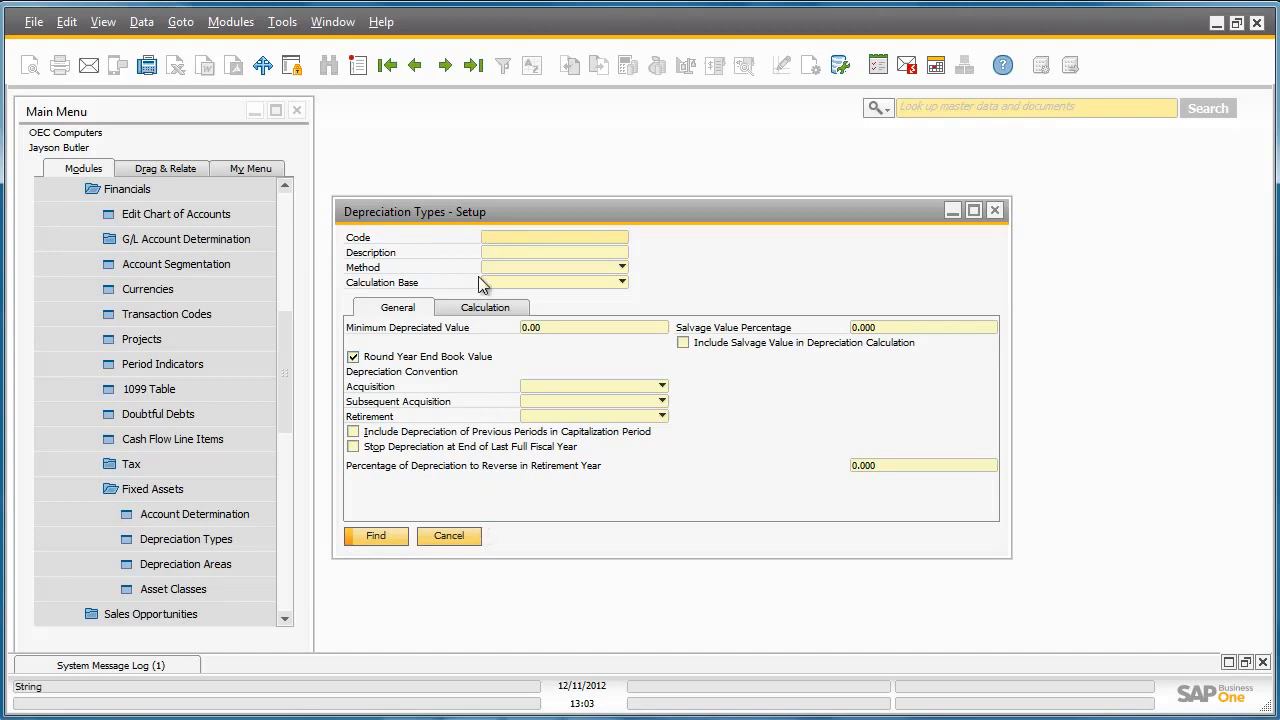
{"action": "left_click", "coordinate": [416, 66]}
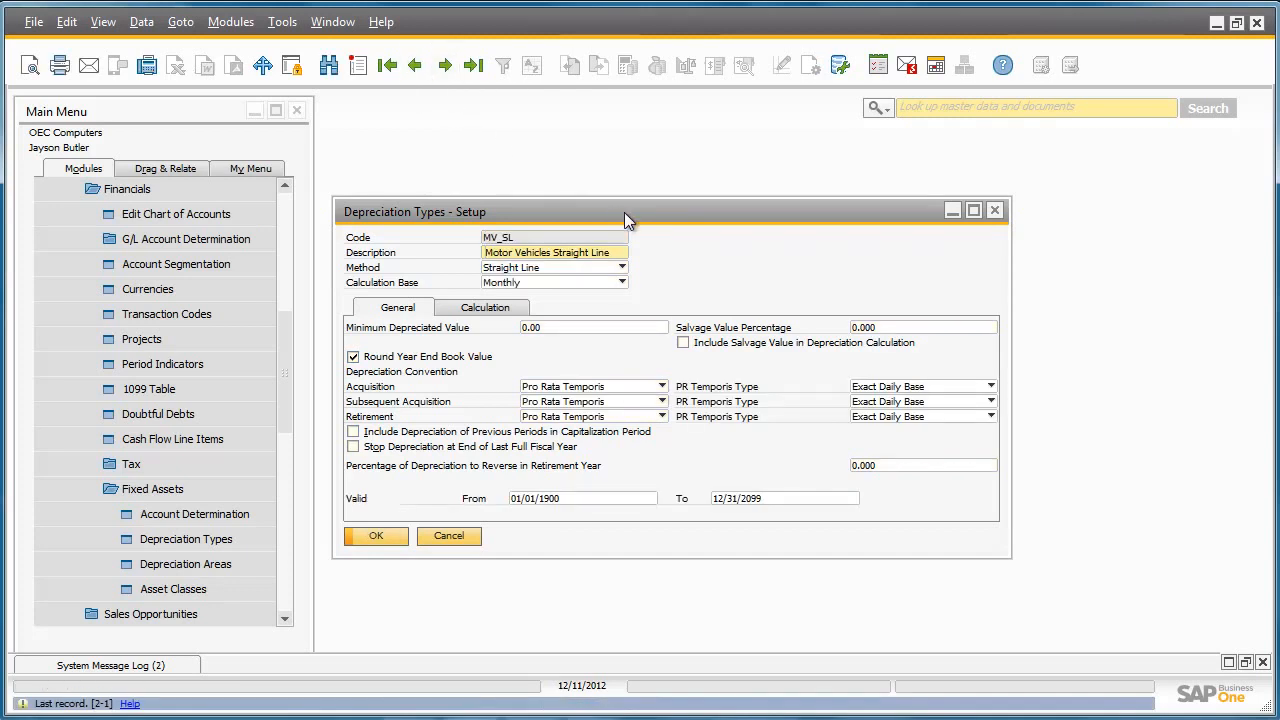
{"action": "left_click", "coordinate": [609, 252]}
{"action": "left_click", "coordinate": [588, 269]}
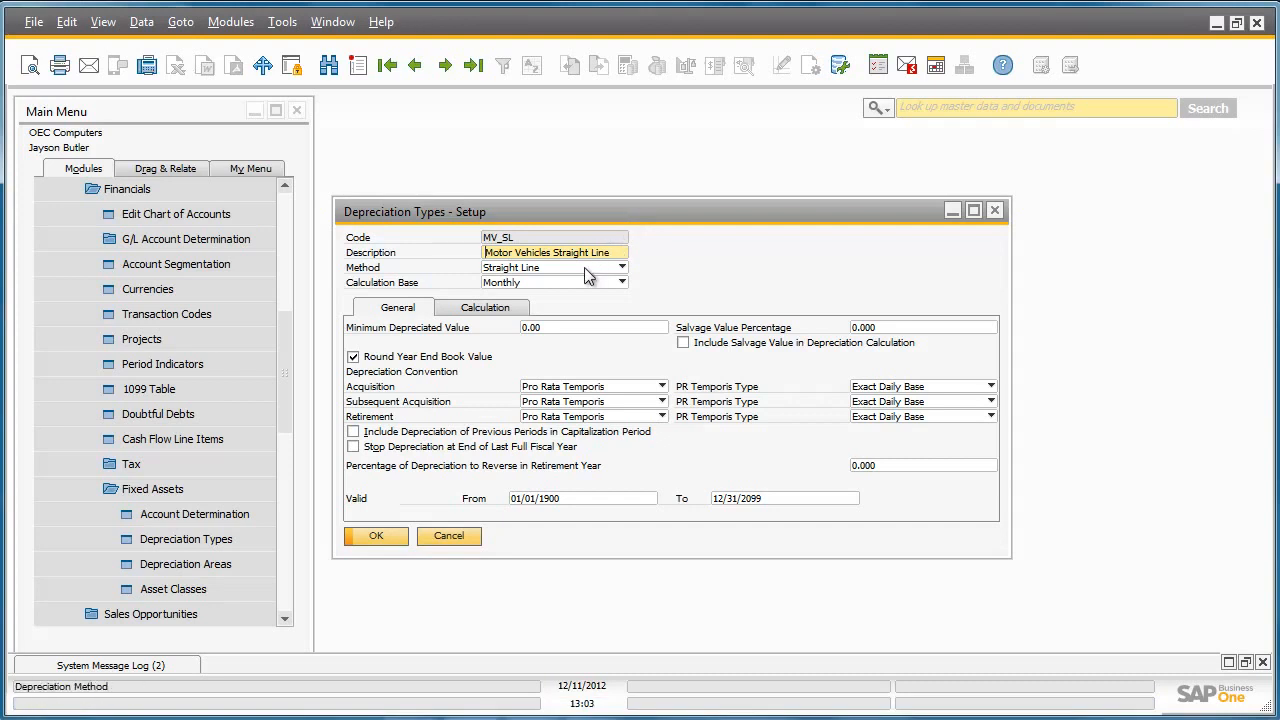
{"action": "left_click", "coordinate": [586, 269]}
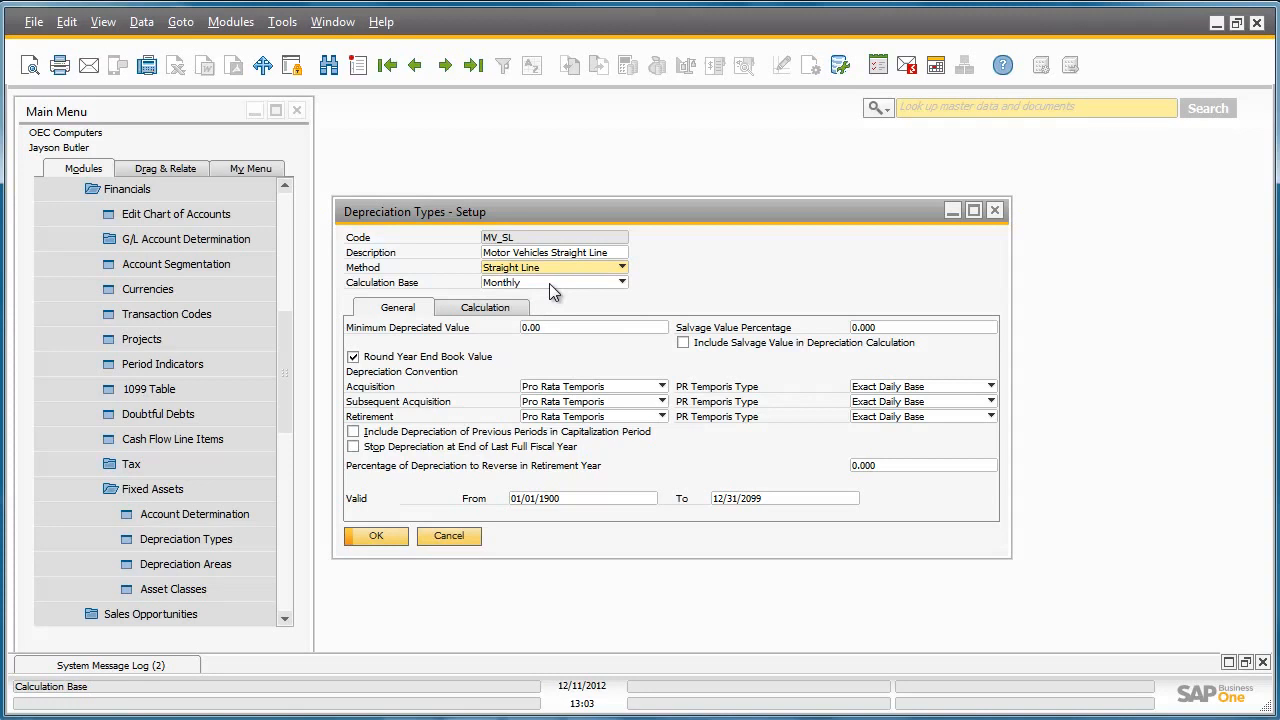
{"action": "left_click", "coordinate": [488, 309]}
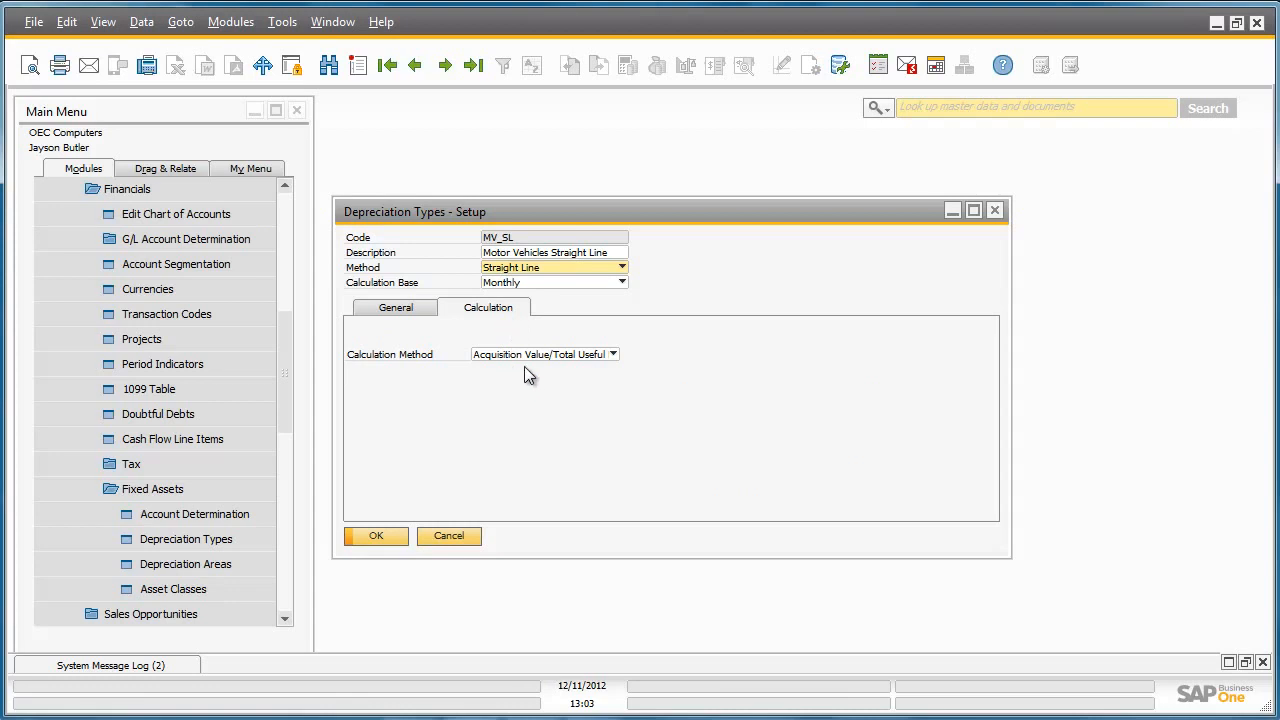
{"action": "left_click", "coordinate": [613, 354]}
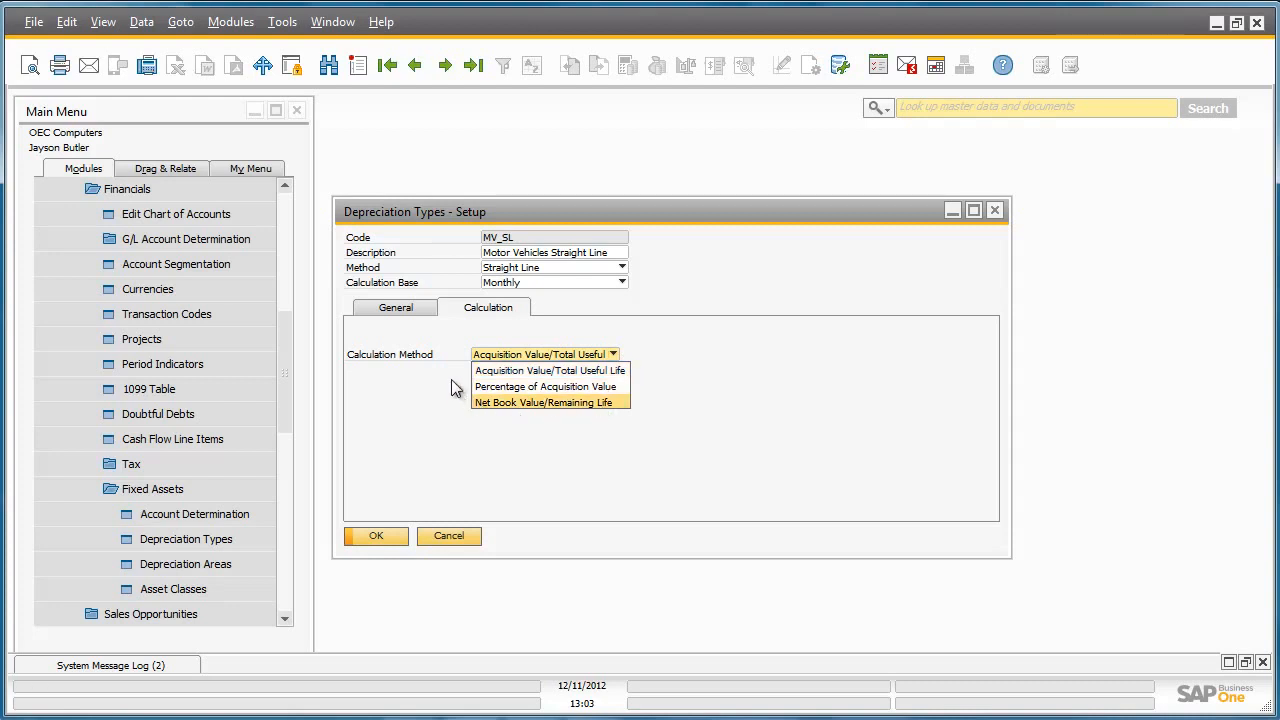
{"action": "left_click", "coordinate": [476, 74]}
- Review MV_Int's Multilevel levels (6 years at 12.500%, 4 years at 6.250%), then cancel
{"action": "left_click", "coordinate": [410, 72]}
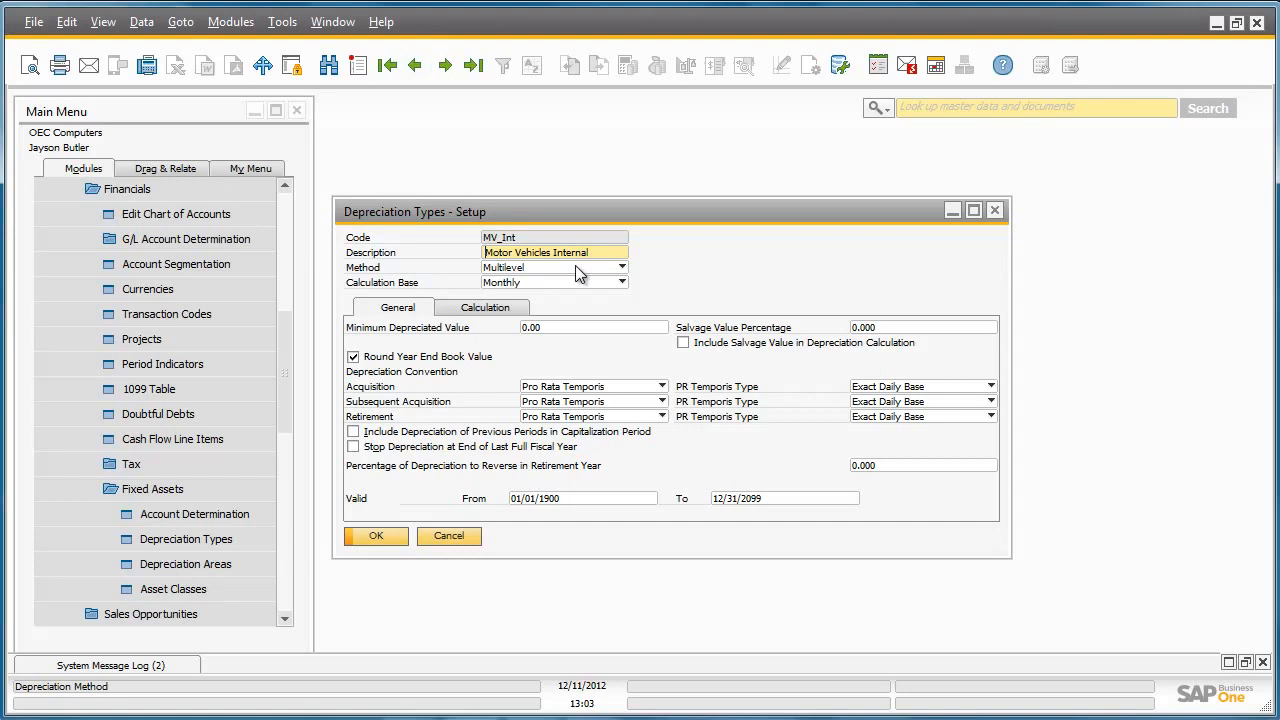
{"action": "left_click", "coordinate": [580, 268]}
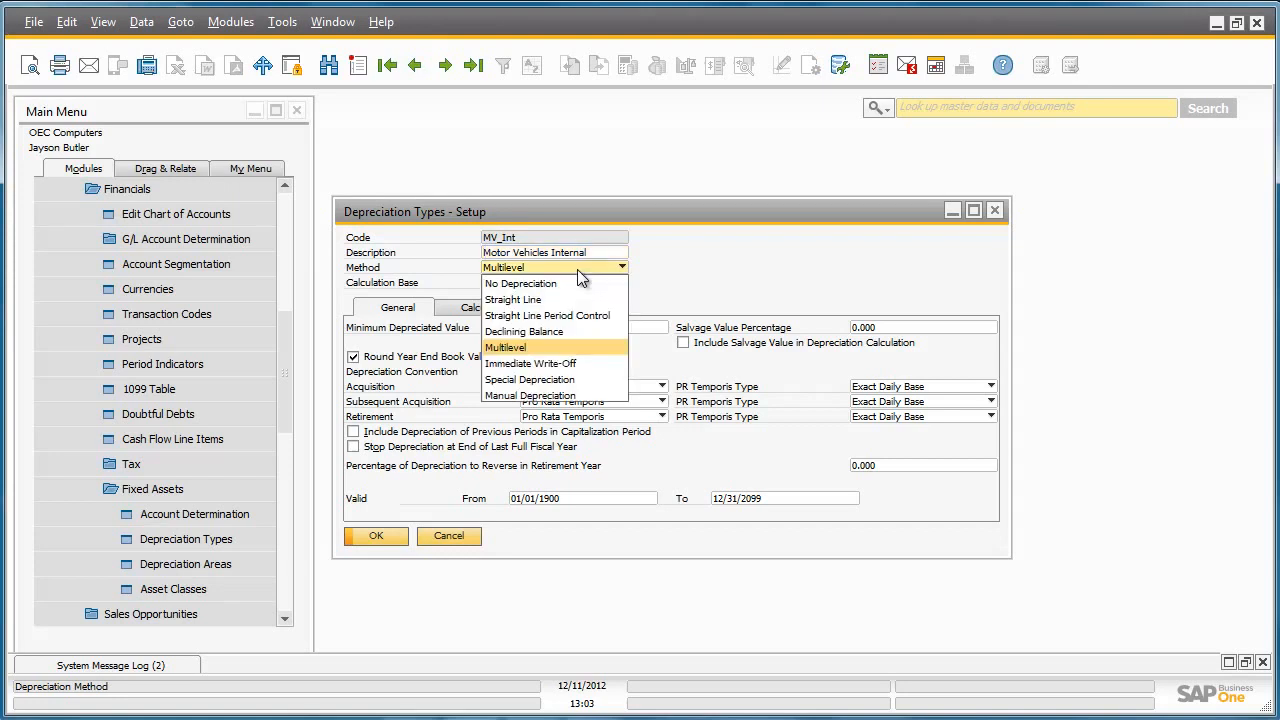
{"action": "left_click", "coordinate": [578, 270]}
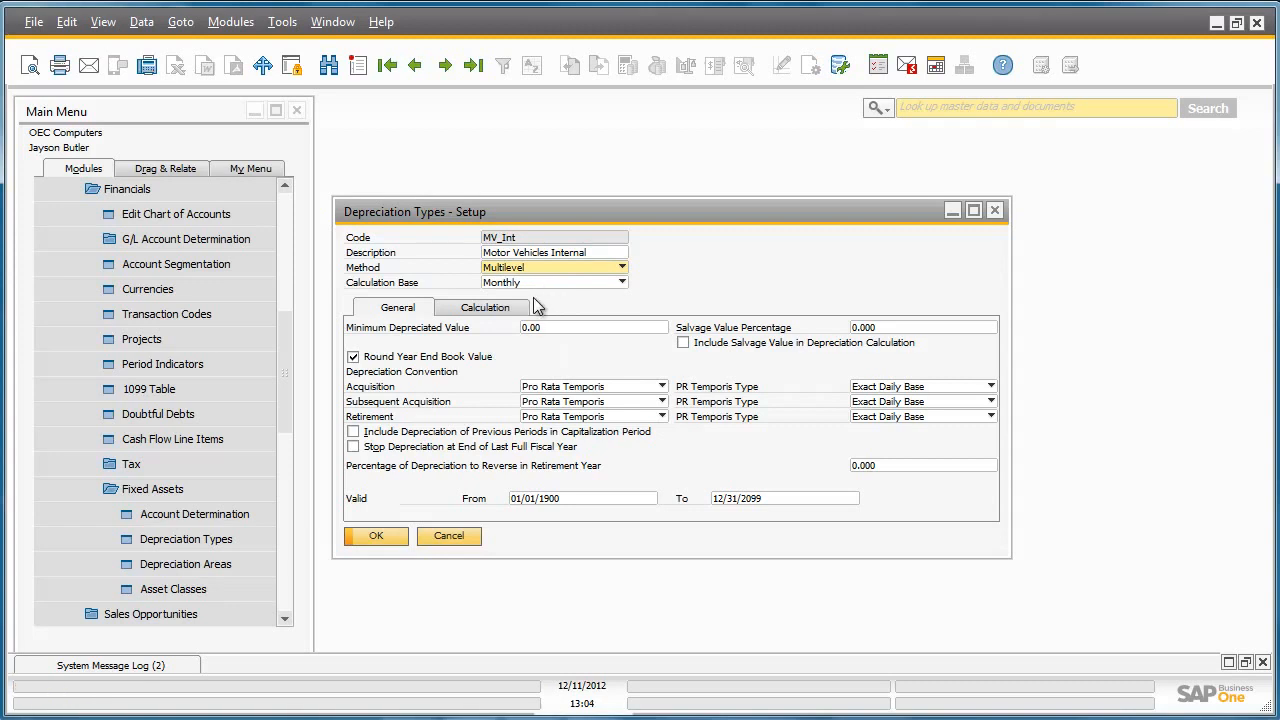
{"action": "left_click", "coordinate": [519, 310]}
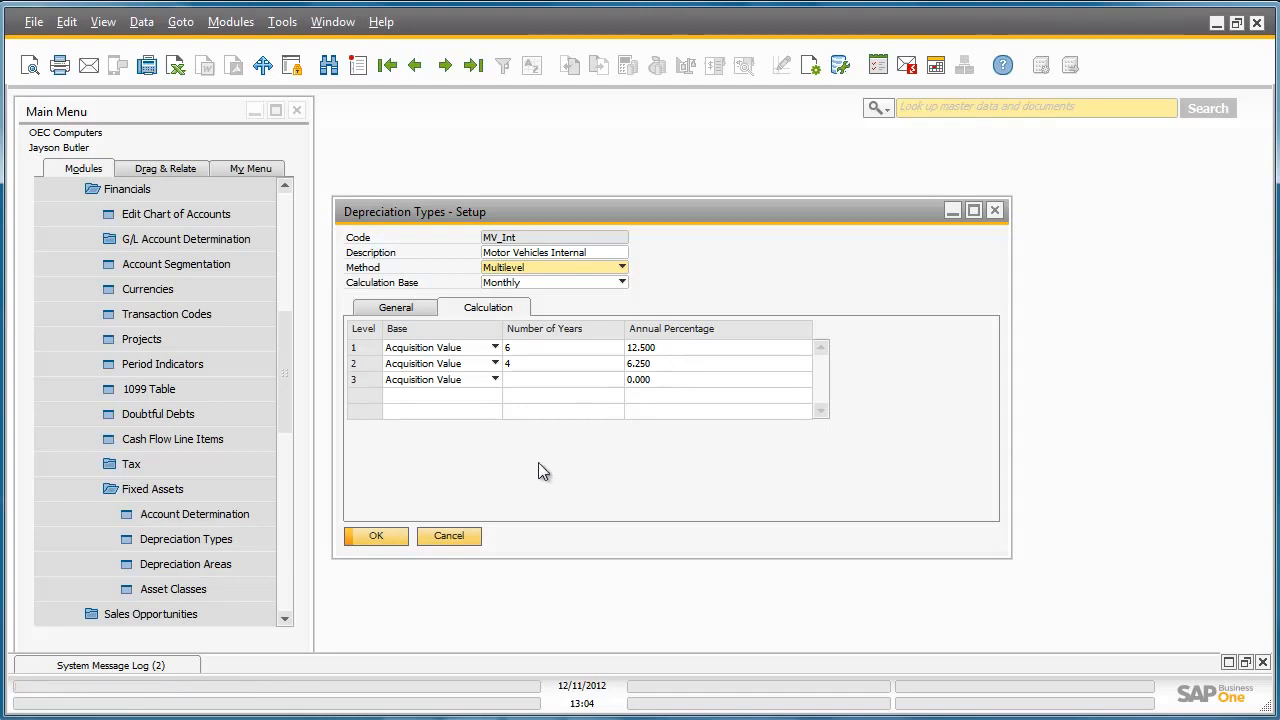
{"action": "left_click", "coordinate": [449, 536]}
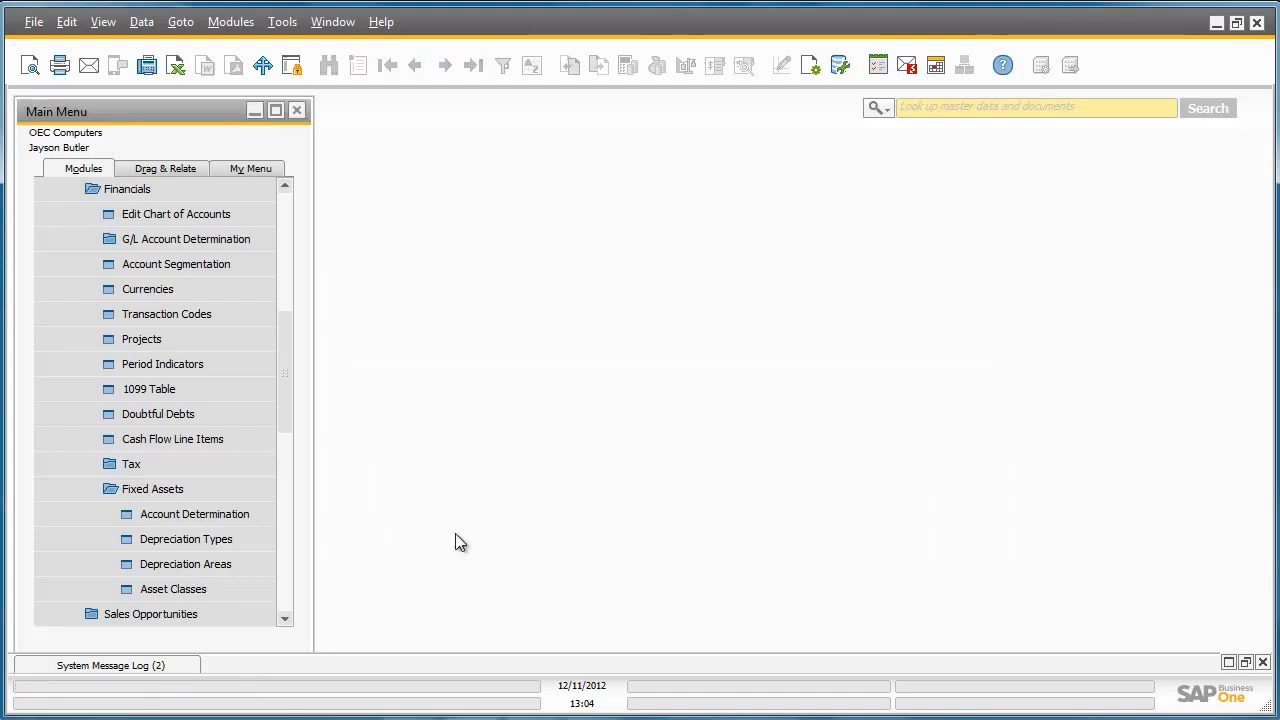
{"action": "left_click", "coordinate": [261, 566]}
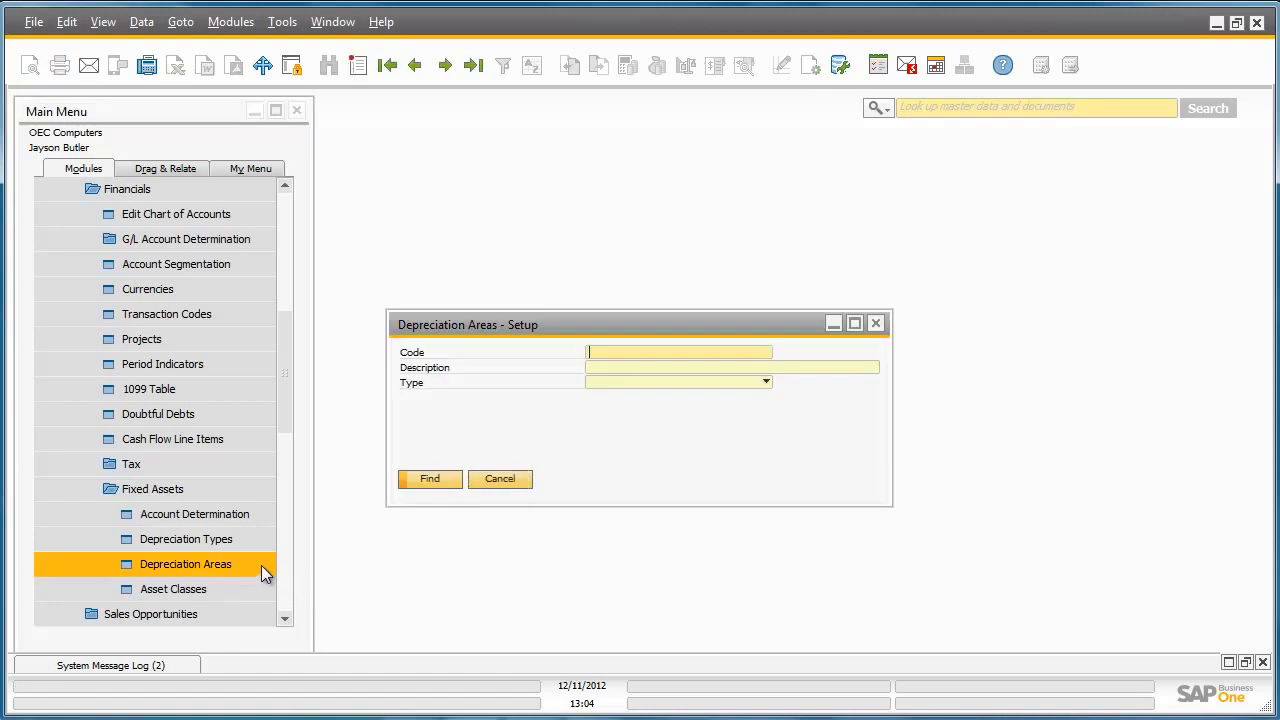
{"action": "left_click", "coordinate": [473, 65]}
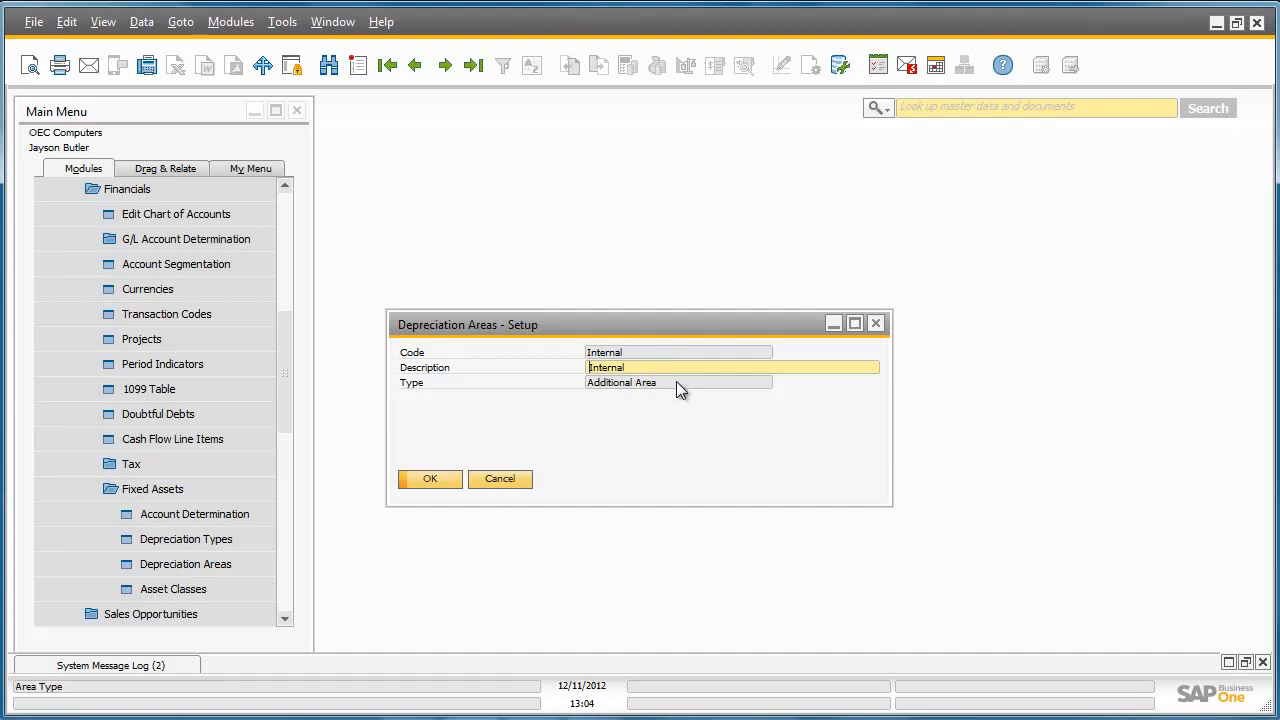
{"action": "left_click", "coordinate": [415, 65]}
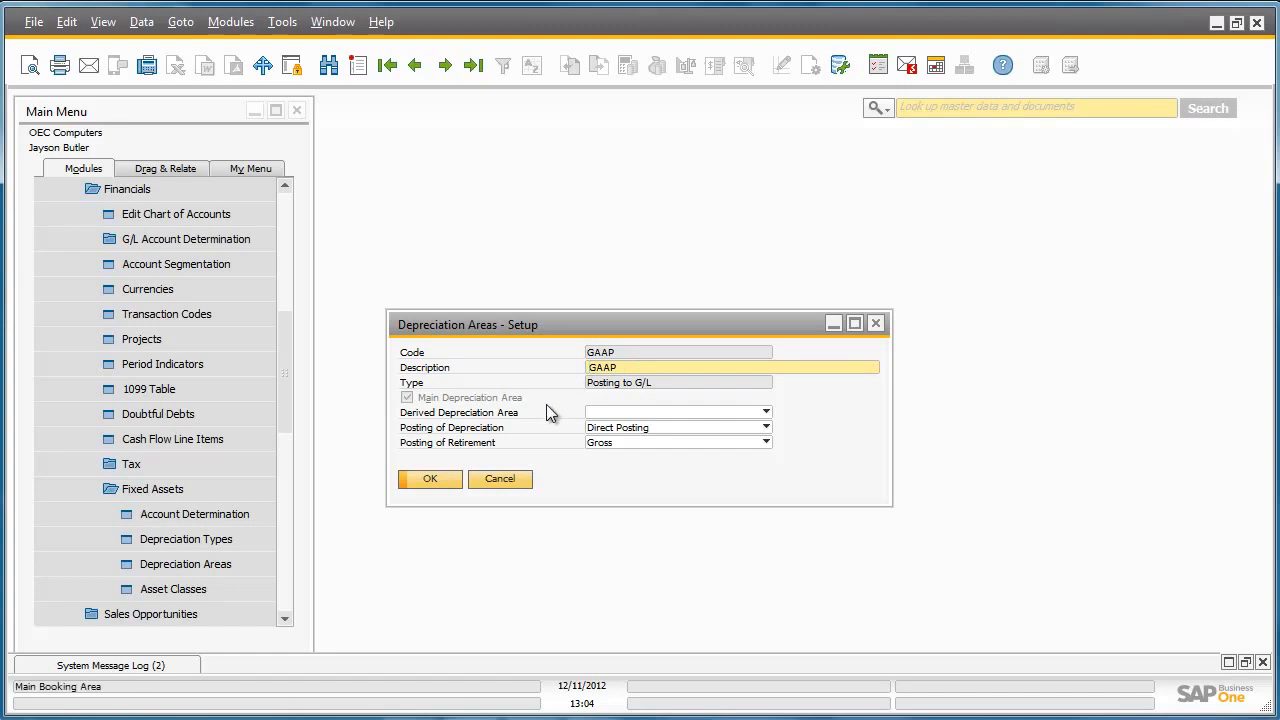
{"action": "left_click", "coordinate": [500, 479]}
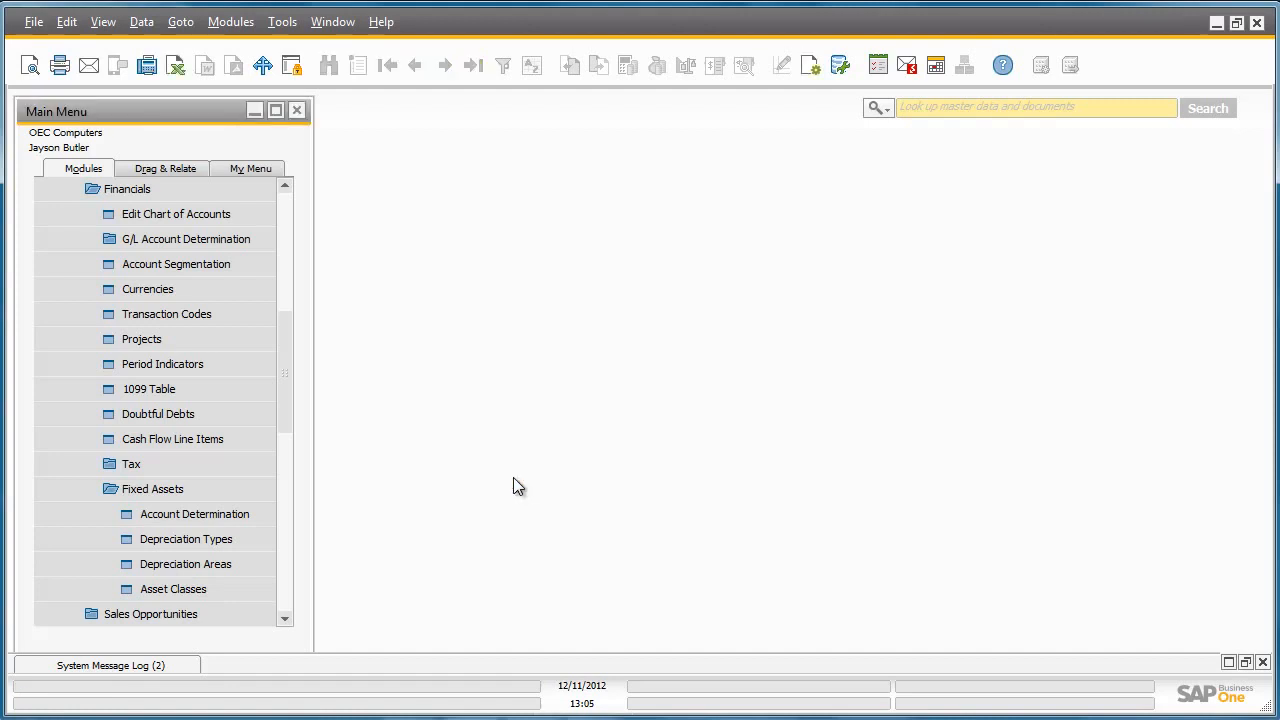
{"action": "left_click", "coordinate": [261, 588]}
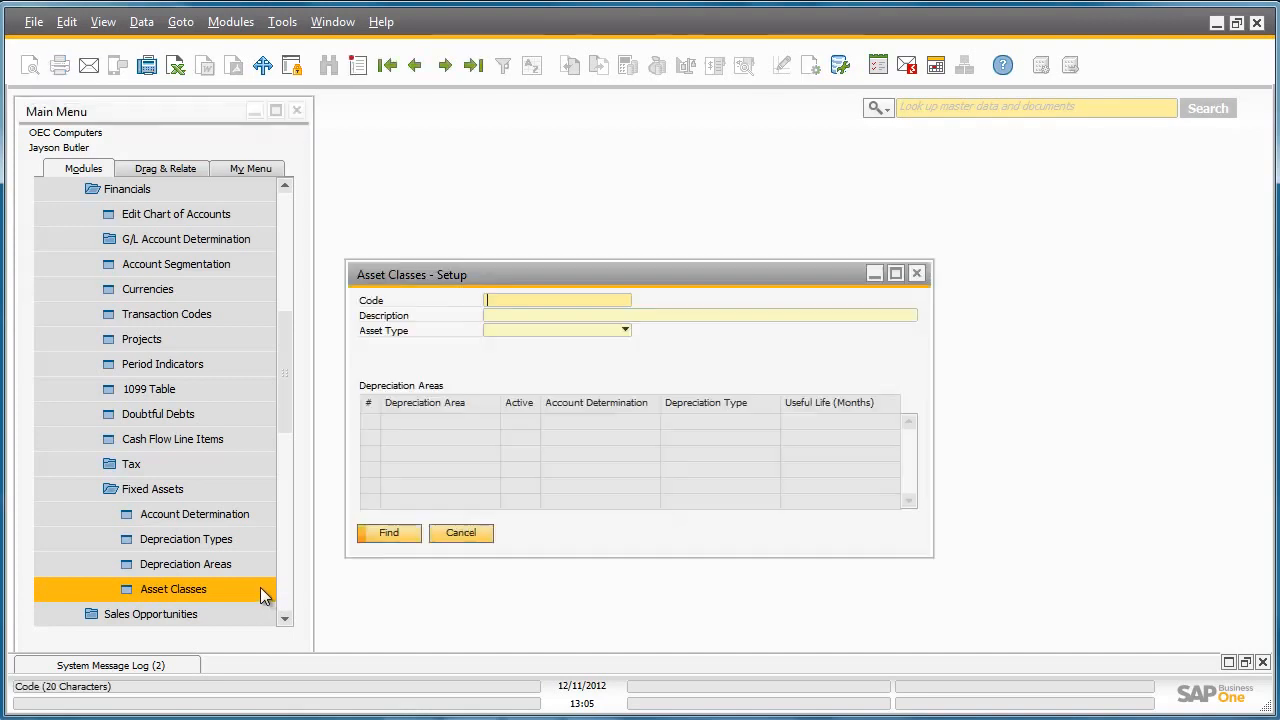
{"action": "left_click", "coordinate": [474, 66]}
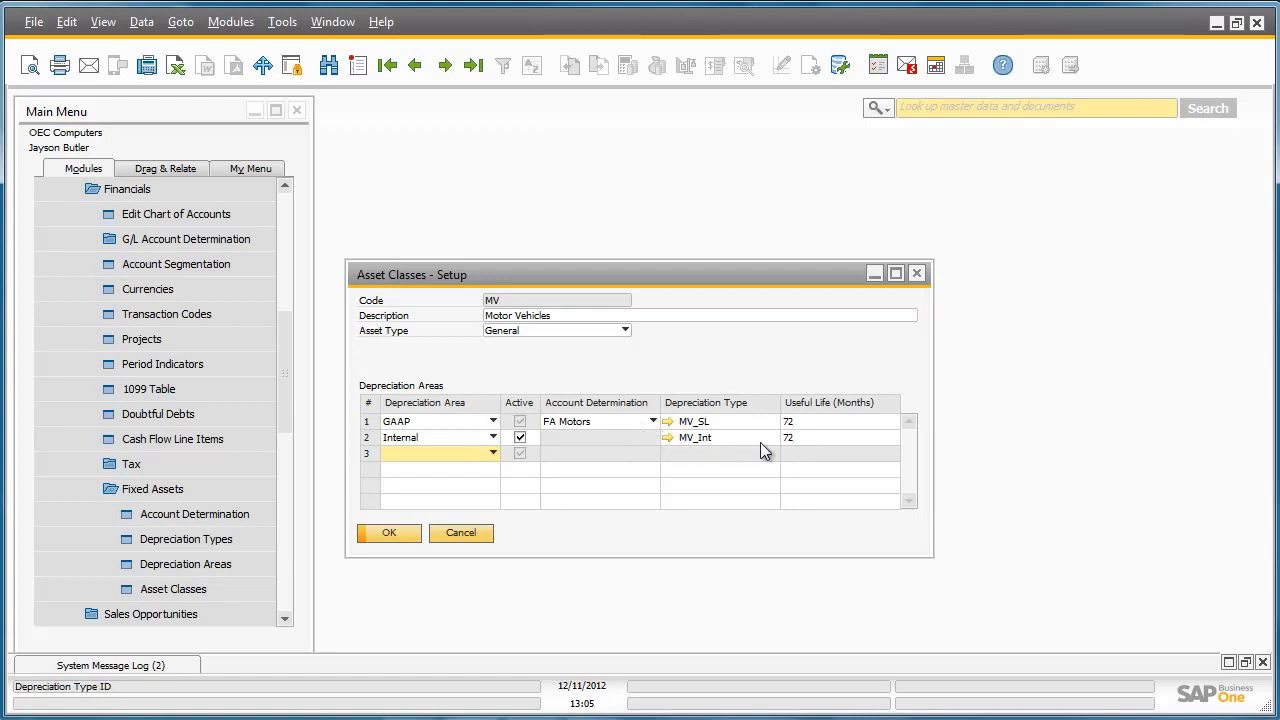
{"action": "left_click", "coordinate": [916, 274]}
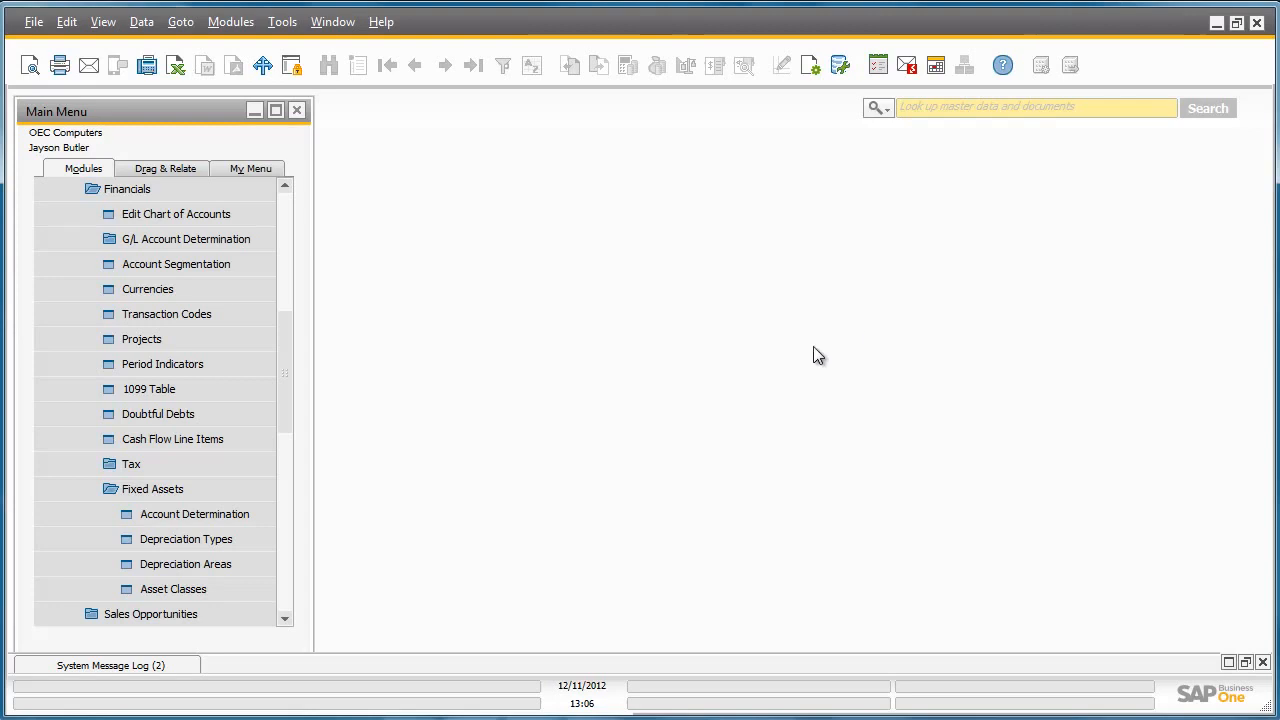
{"action": "left_click_drag", "start_coordinate": [285, 335], "coordinate": [321, 528]}
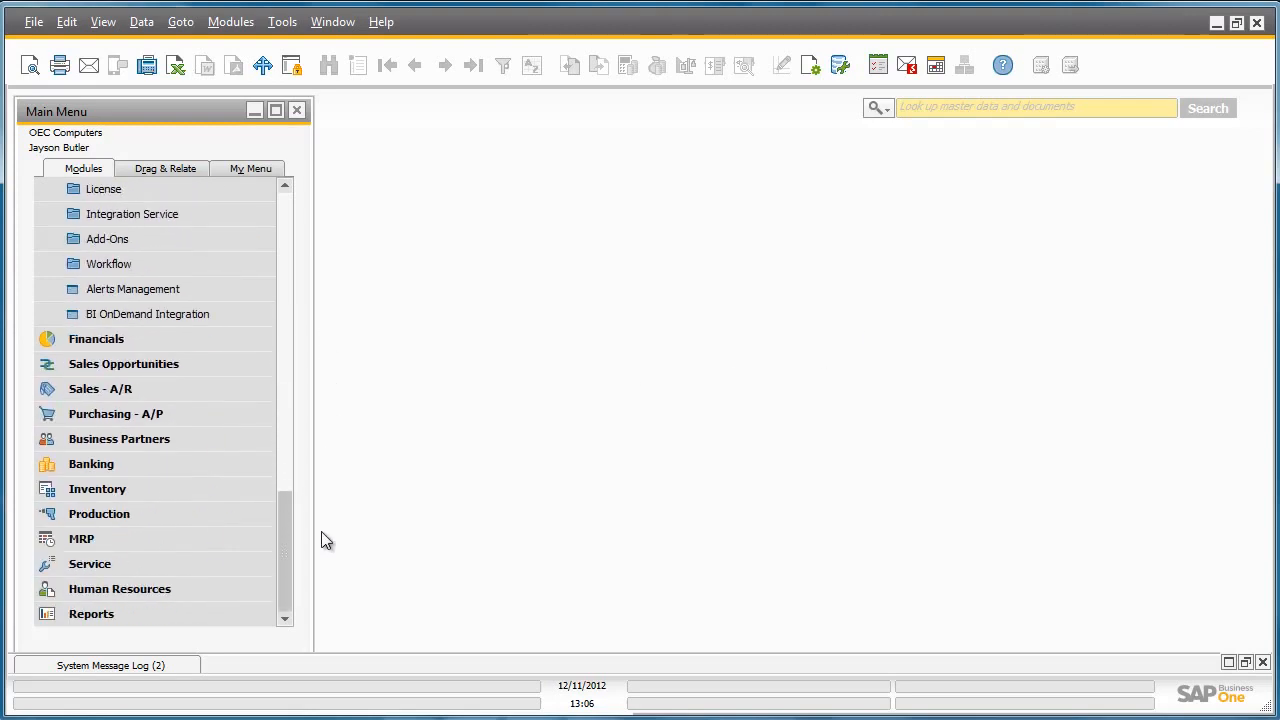
- Start a new Asset Master Data record with asset number and description CAR
{"action": "left_click", "coordinate": [245, 343]}
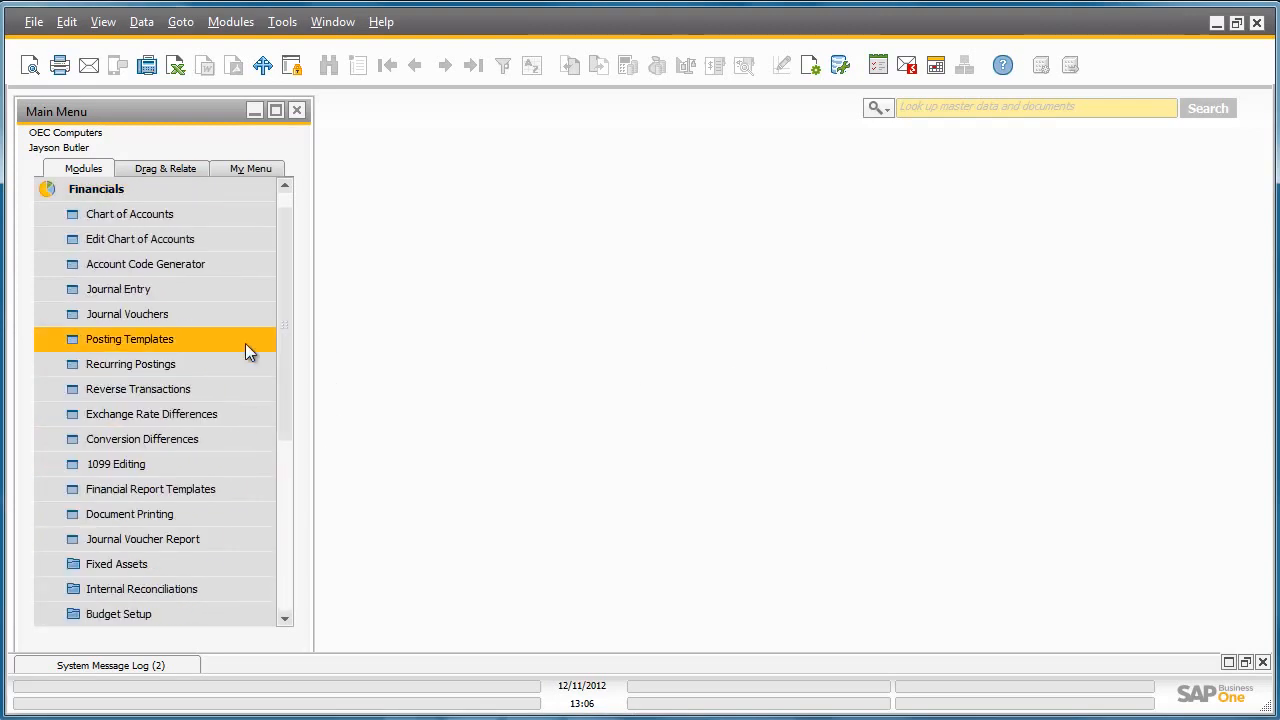
{"action": "left_click", "coordinate": [241, 557]}
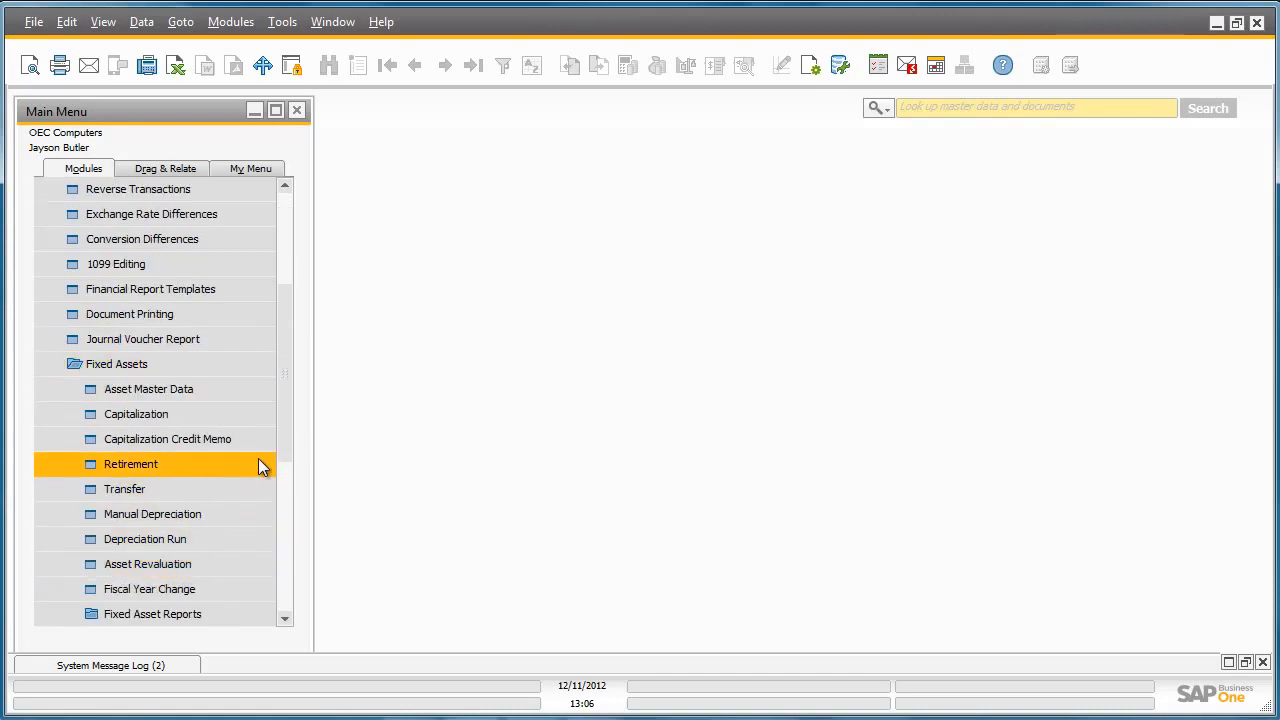
{"action": "left_click", "coordinate": [256, 393]}
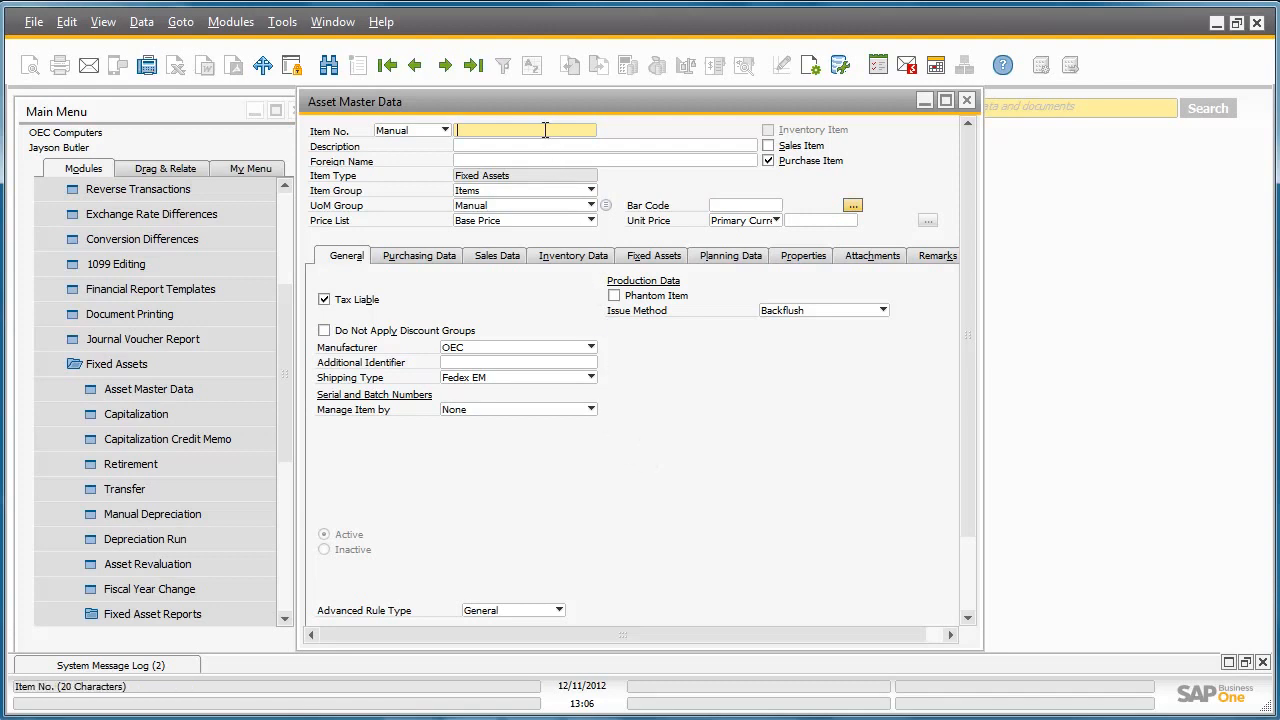
{"action": "type", "text": "CAR"}
{"action": "left_click", "coordinate": [543, 145]}
{"action": "type", "text": "CAR"}
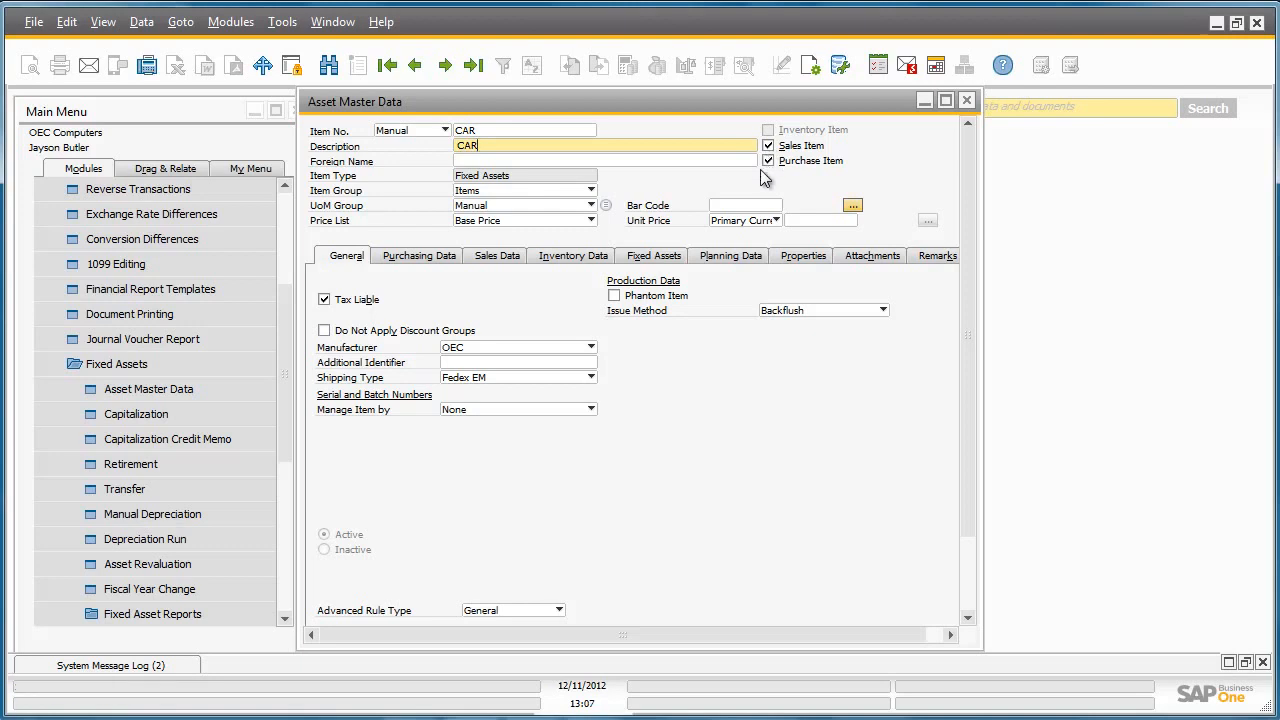
- Assign asset class MV and asset group MV, then add the CAR asset
{"action": "left_click", "coordinate": [664, 262]}
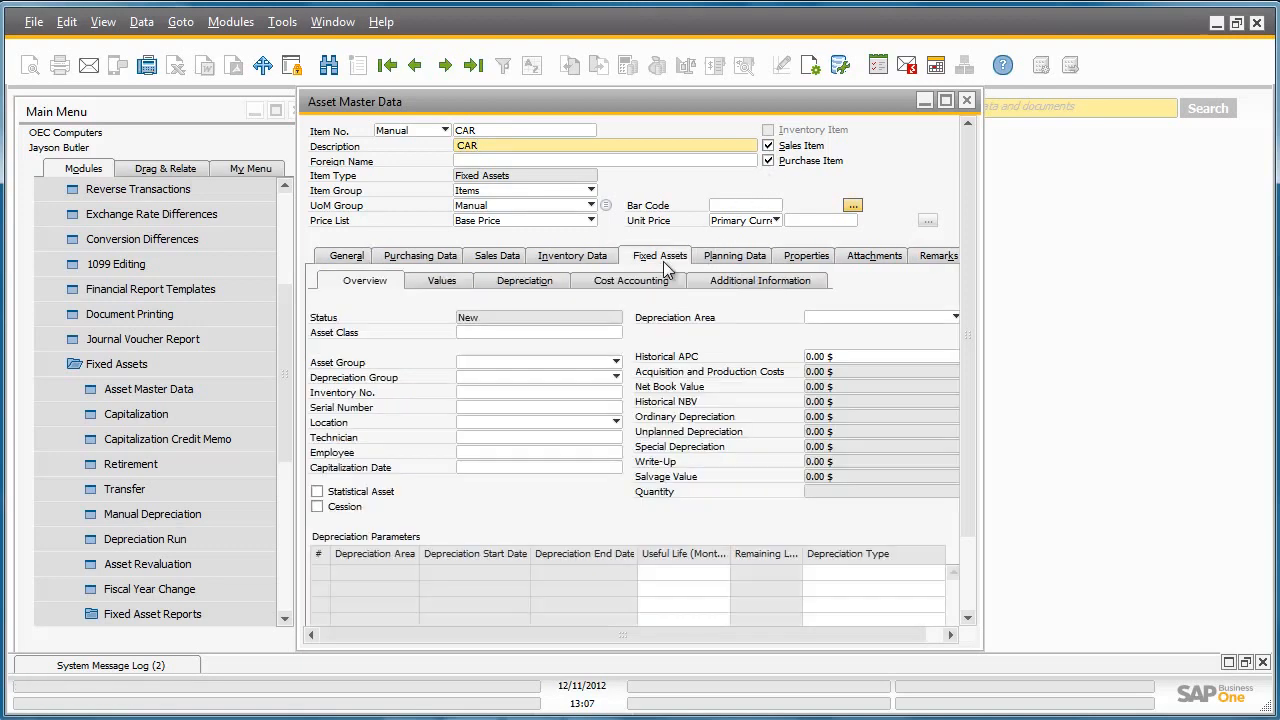
{"action": "left_click", "coordinate": [606, 333]}
{"action": "left_click", "coordinate": [620, 332]}
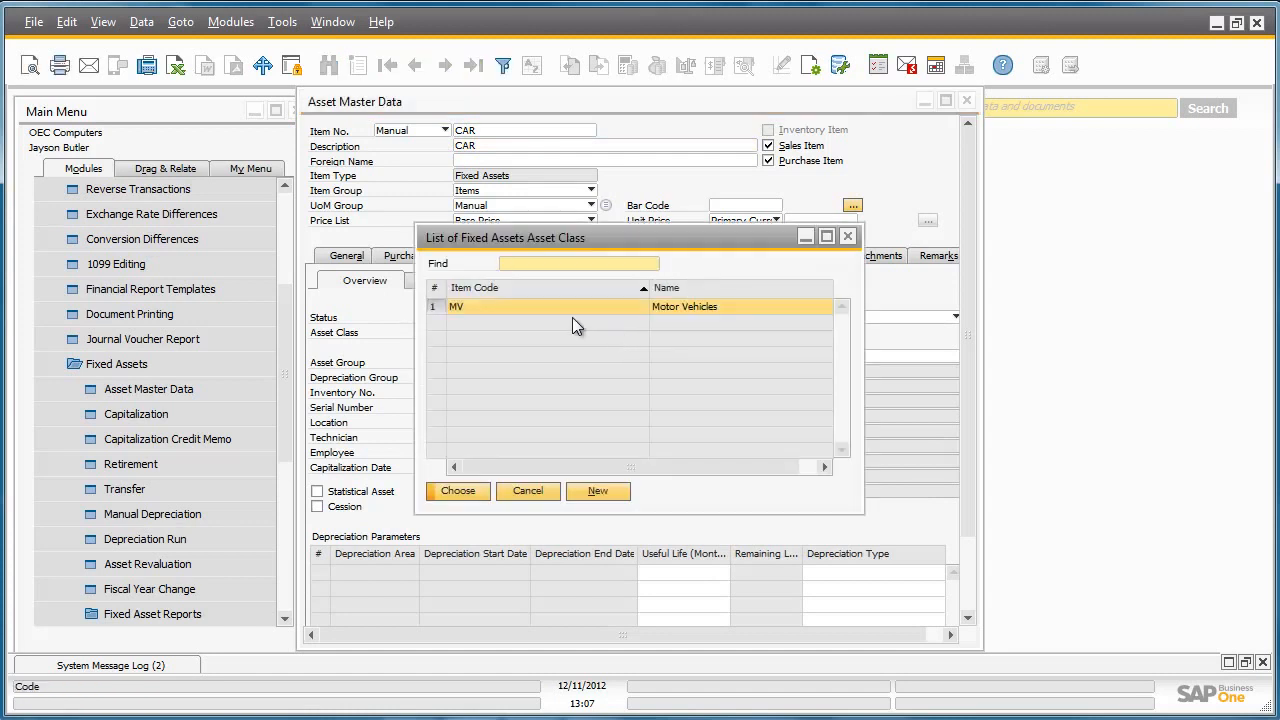
{"action": "double_click", "coordinate": [537, 306]}
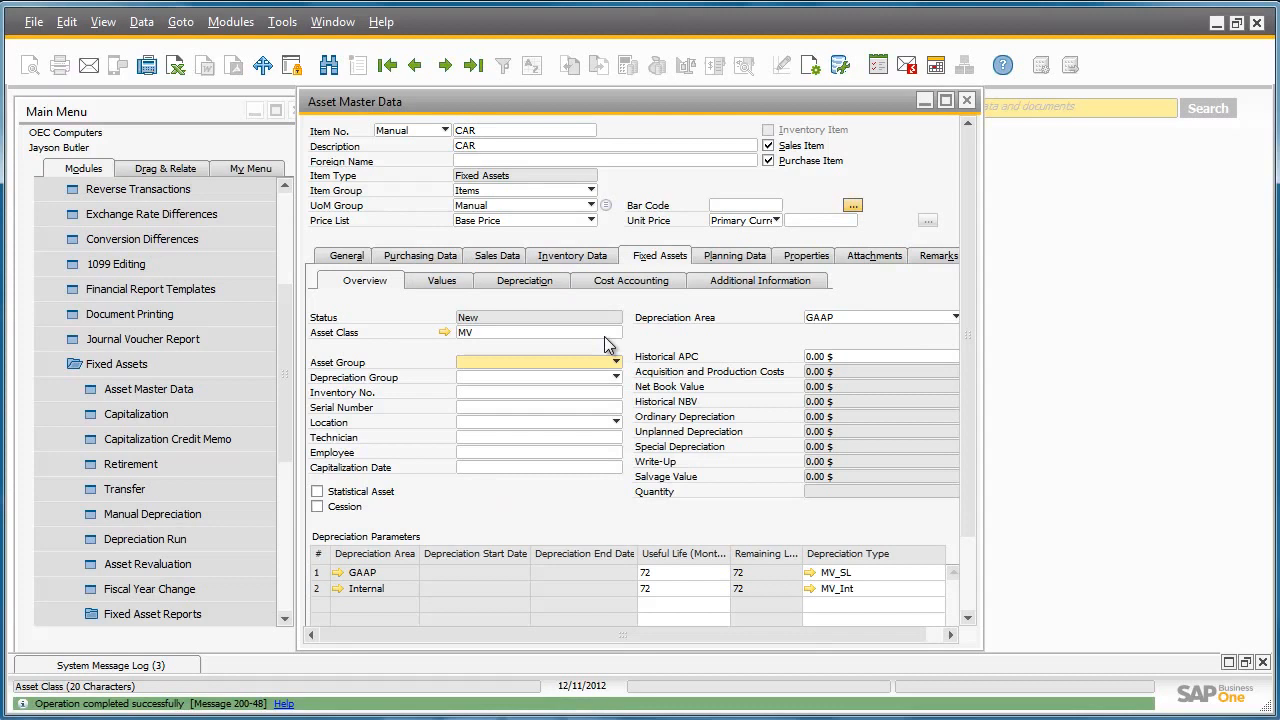
{"action": "left_click", "coordinate": [614, 360]}
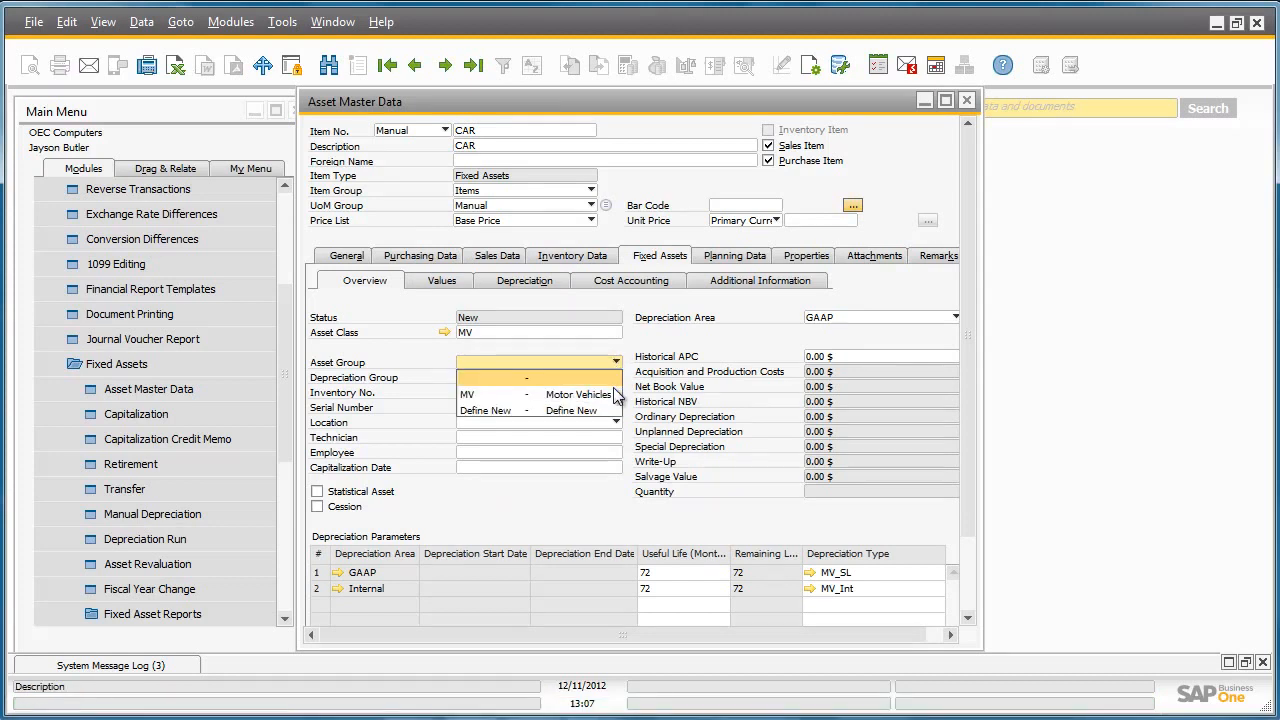
{"action": "left_click", "coordinate": [613, 394]}
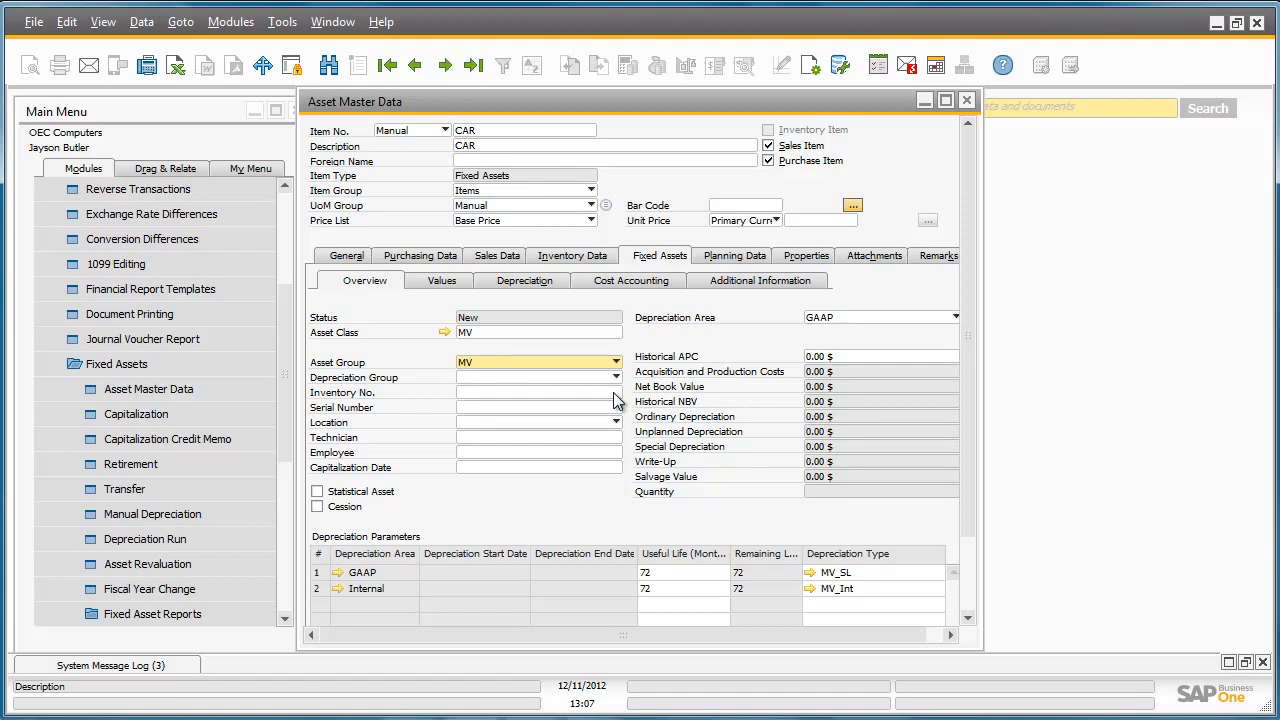
{"action": "left_click_drag", "start_coordinate": [969, 371], "coordinate": [979, 468]}
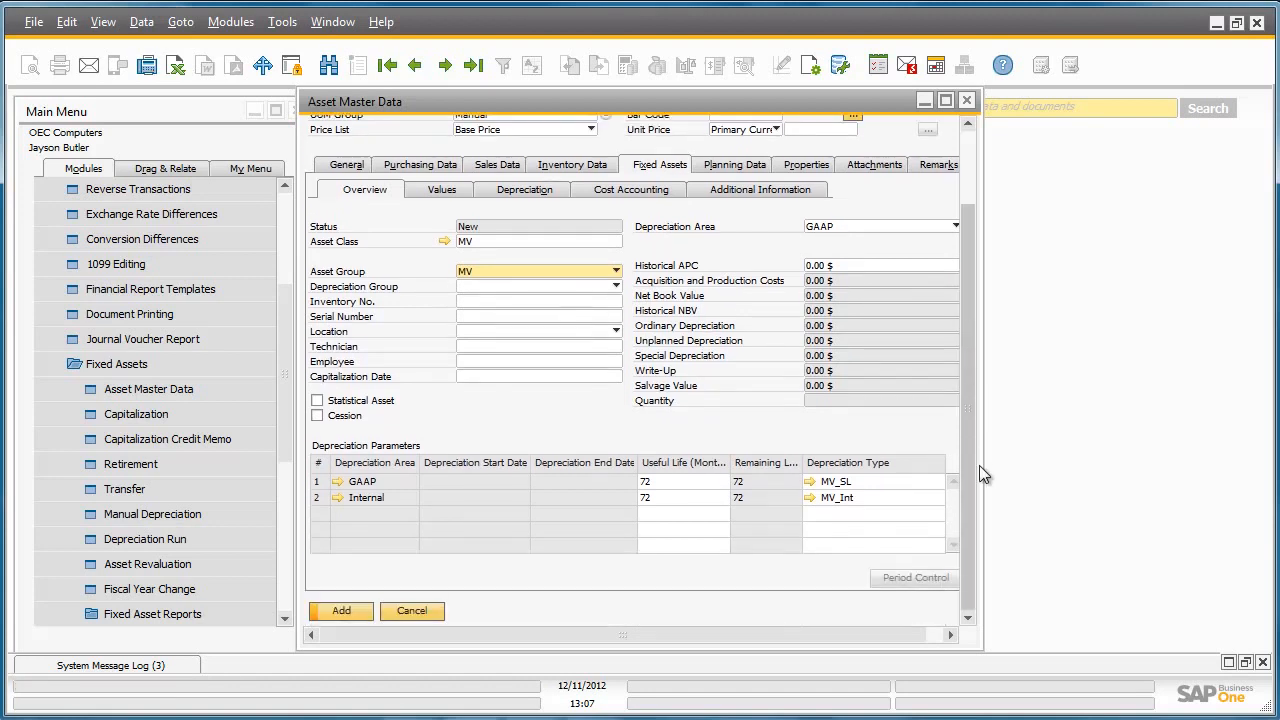
{"action": "left_click", "coordinate": [355, 610]}
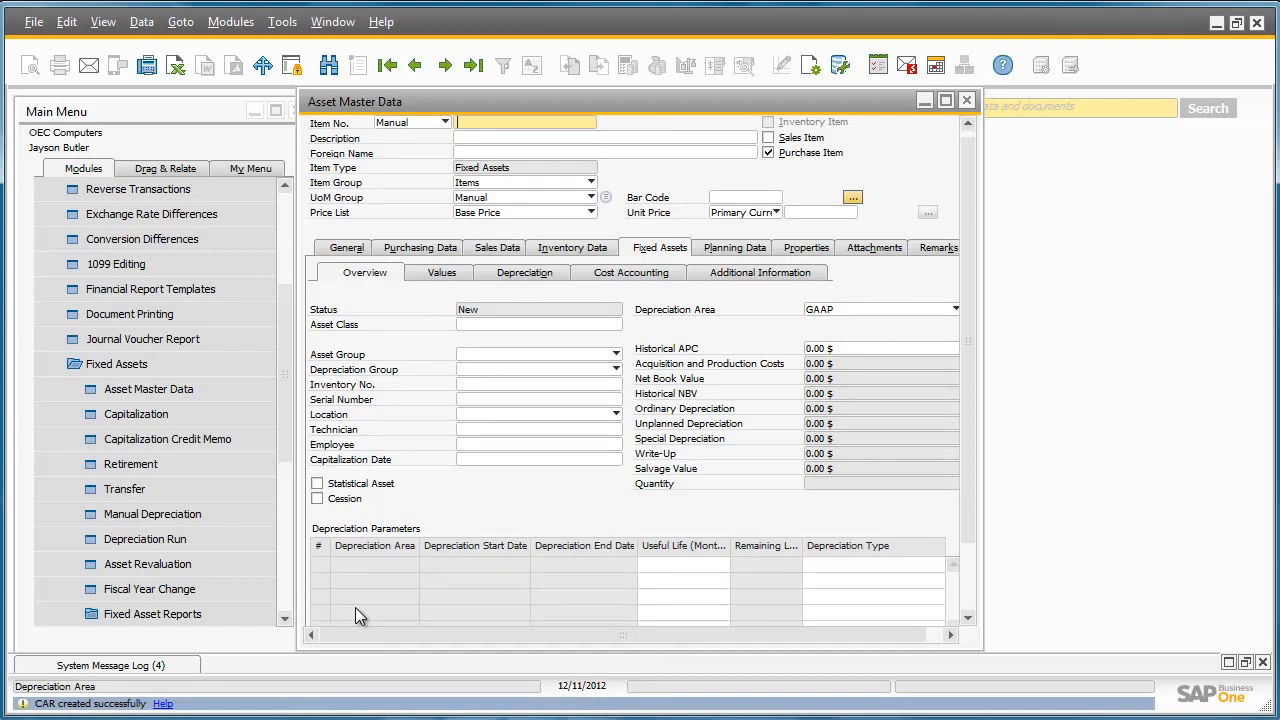
- Close Asset Master Data and open a blank A/P Invoice, document 395
{"action": "left_click", "coordinate": [967, 101]}
{"action": "left_click_drag", "start_coordinate": [284, 357], "coordinate": [279, 515]}
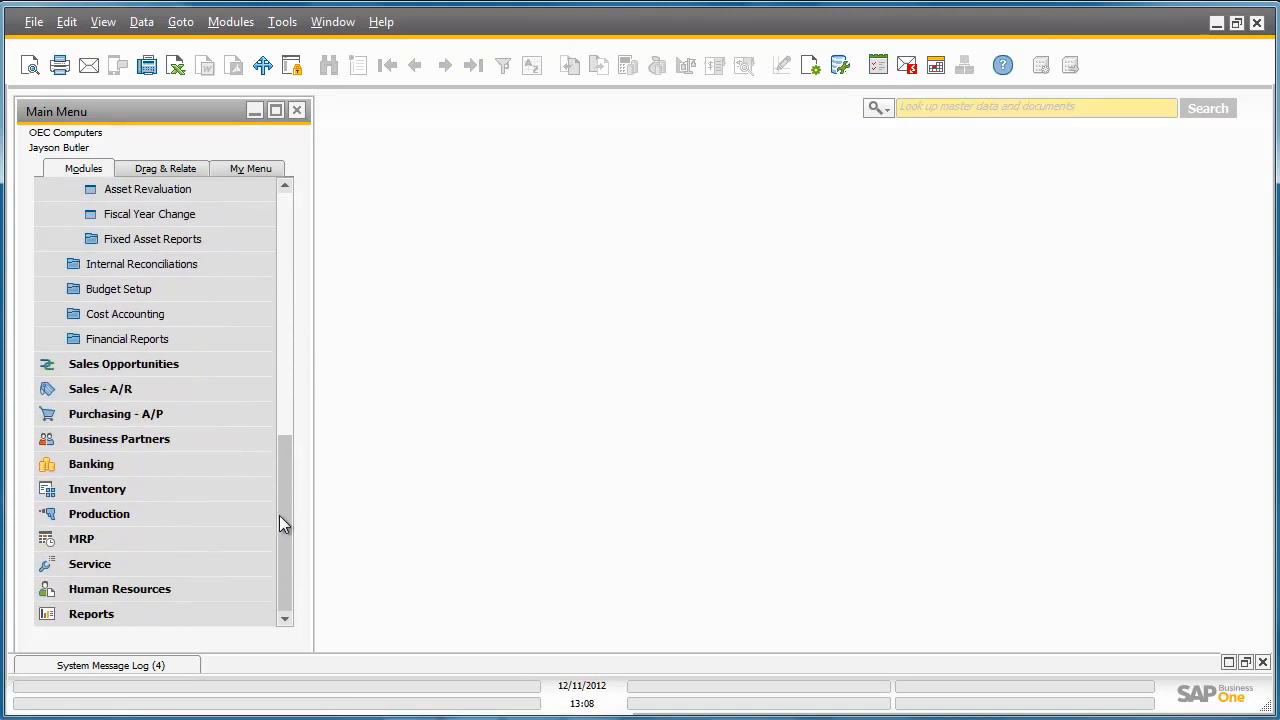
{"action": "left_click", "coordinate": [250, 422]}
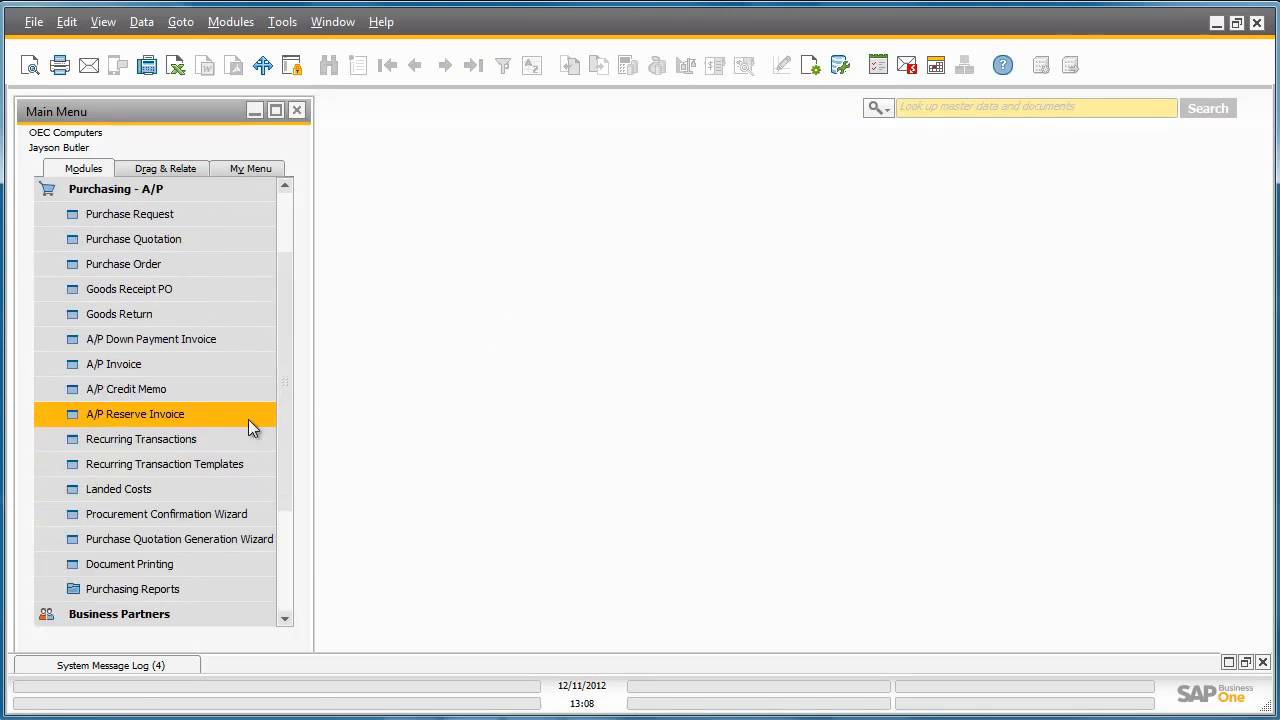
{"action": "left_click", "coordinate": [268, 366]}
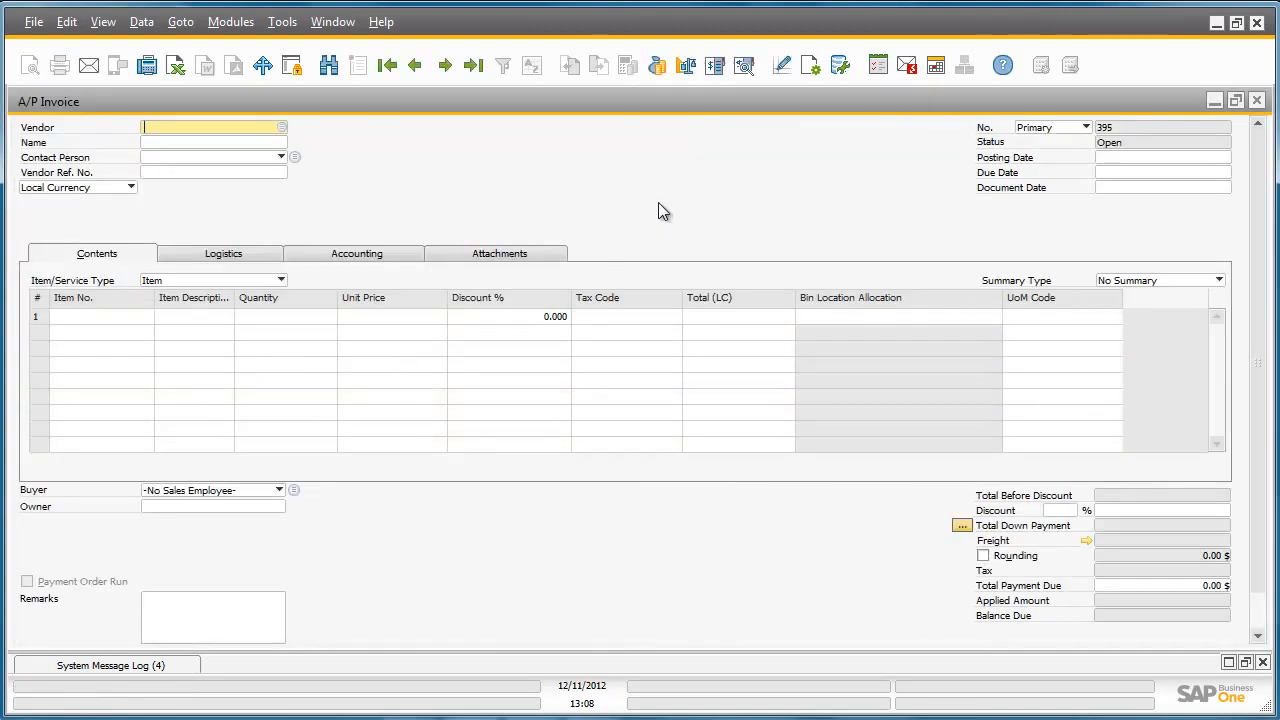
- Select vendor Acme Associates and set the posting date to 02/01/2012
{"action": "left_click", "coordinate": [280, 129]}
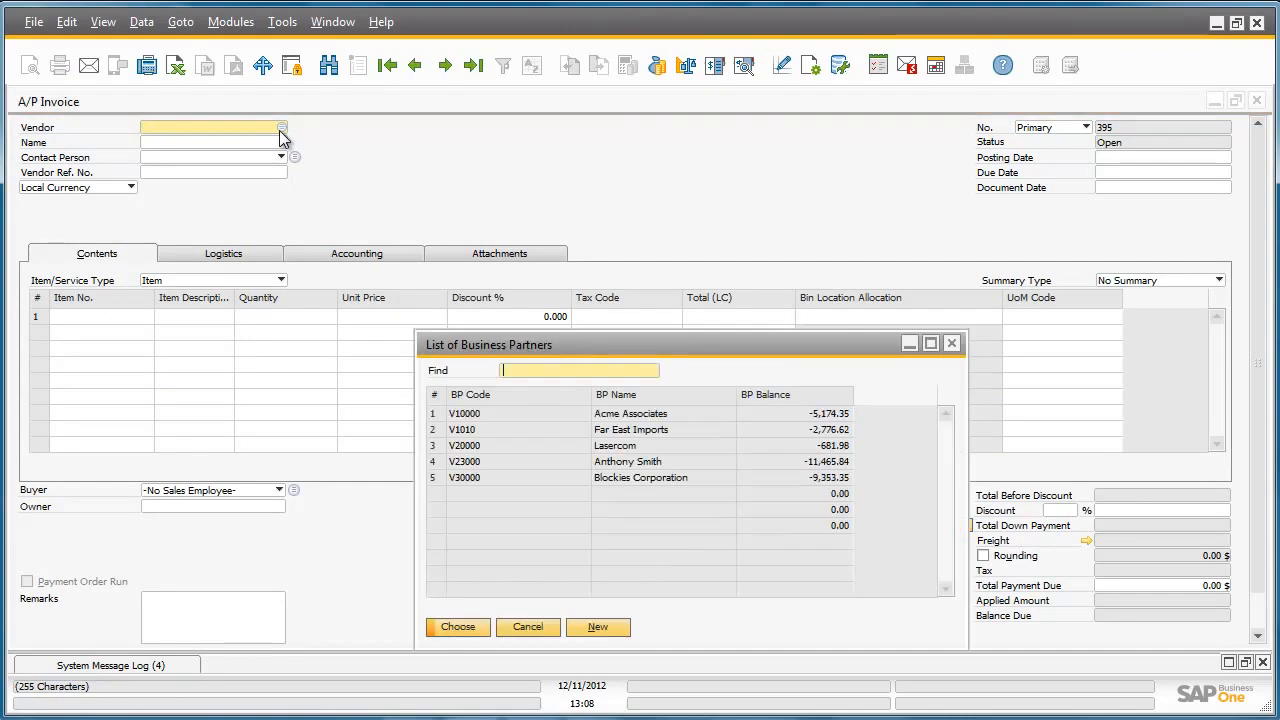
{"action": "double_click", "coordinate": [435, 424]}
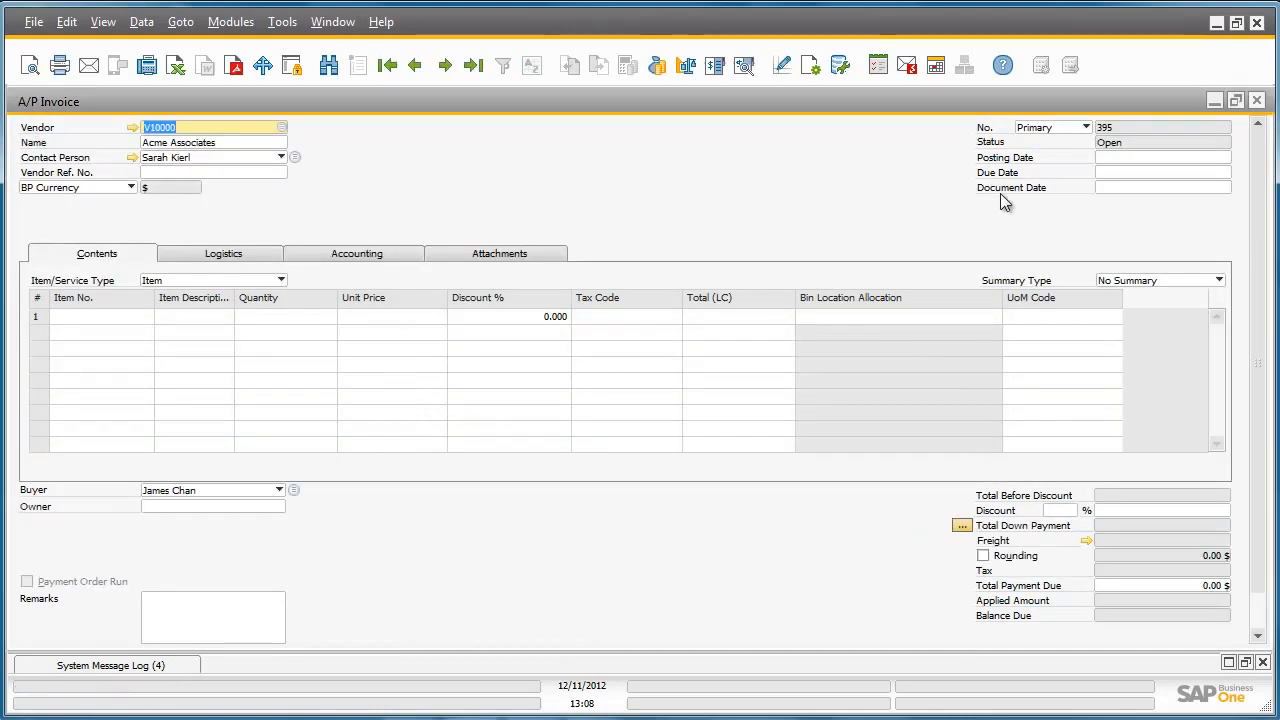
{"action": "left_click", "coordinate": [1116, 160]}
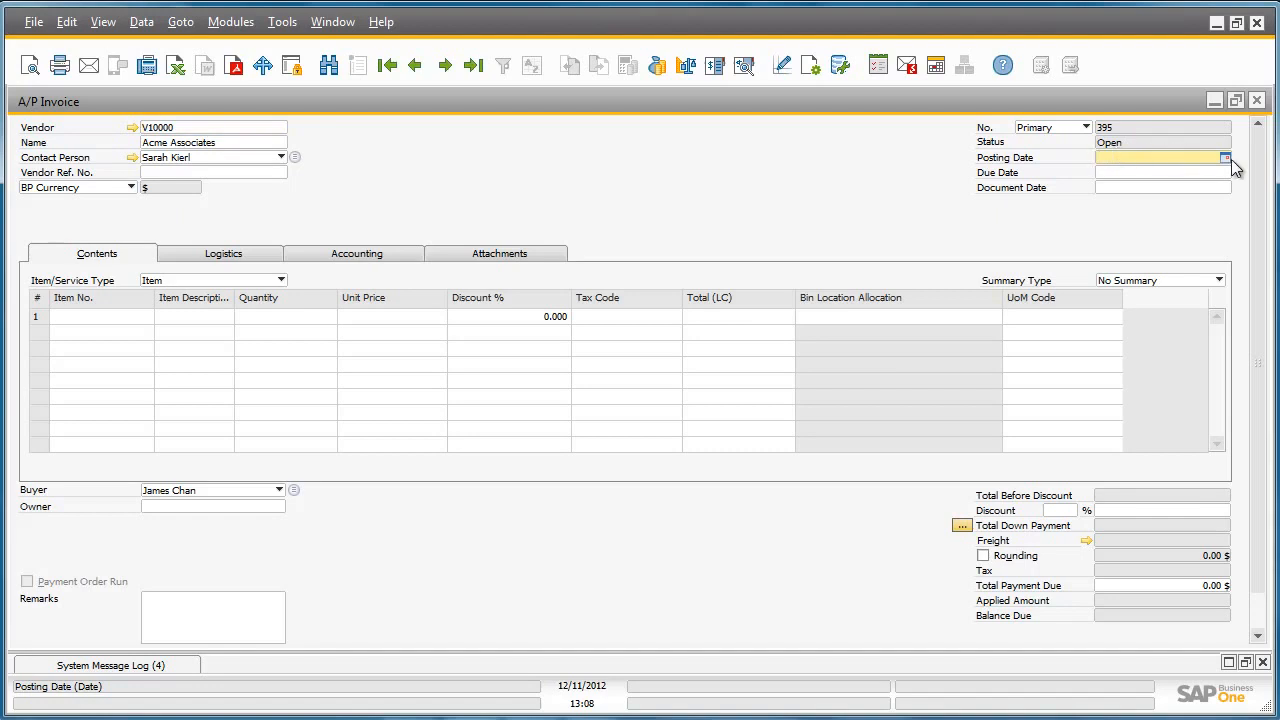
{"action": "left_click", "coordinate": [1226, 159]}
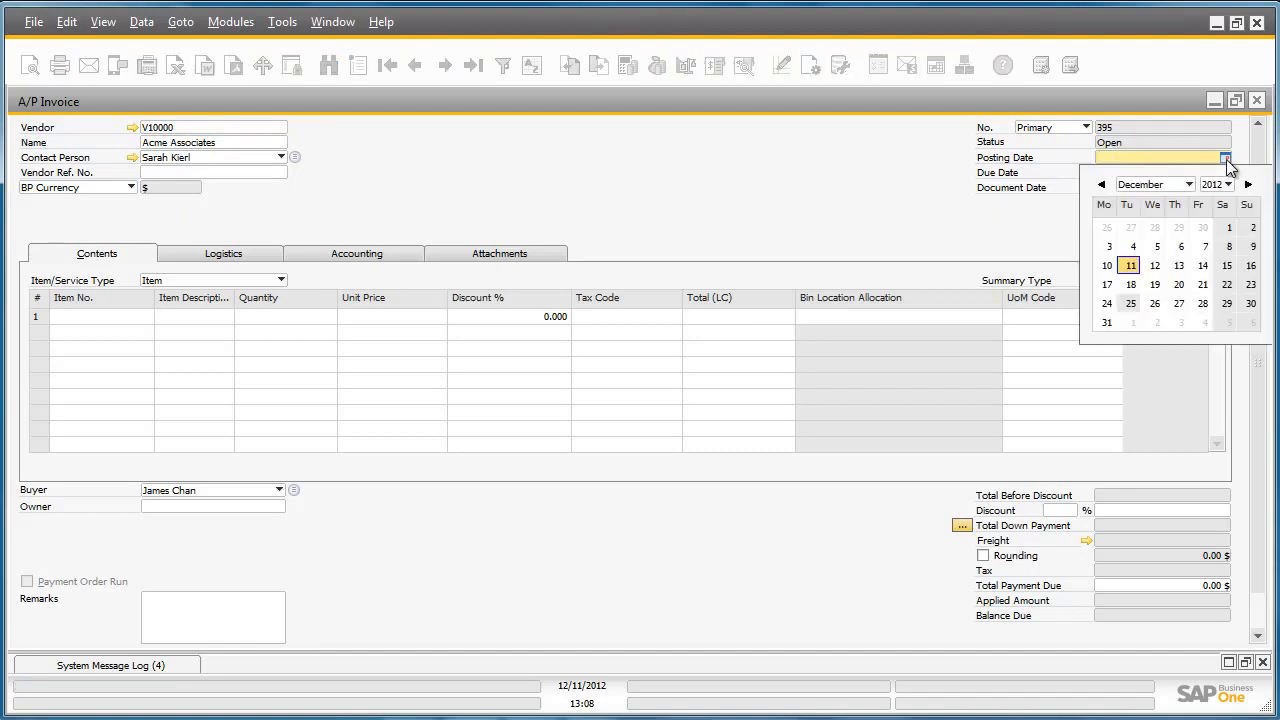
{"action": "left_click", "coordinate": [1165, 188]}
{"action": "left_click", "coordinate": [1140, 217]}
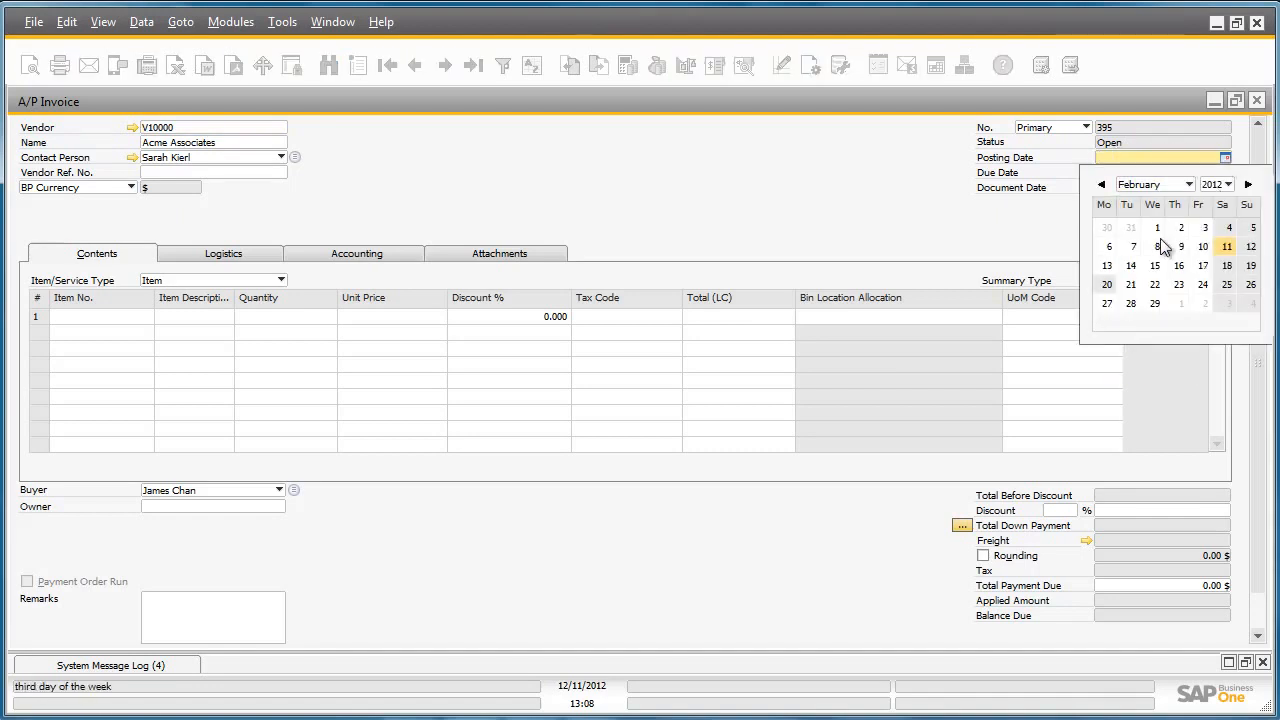
{"action": "left_click", "coordinate": [1158, 236]}
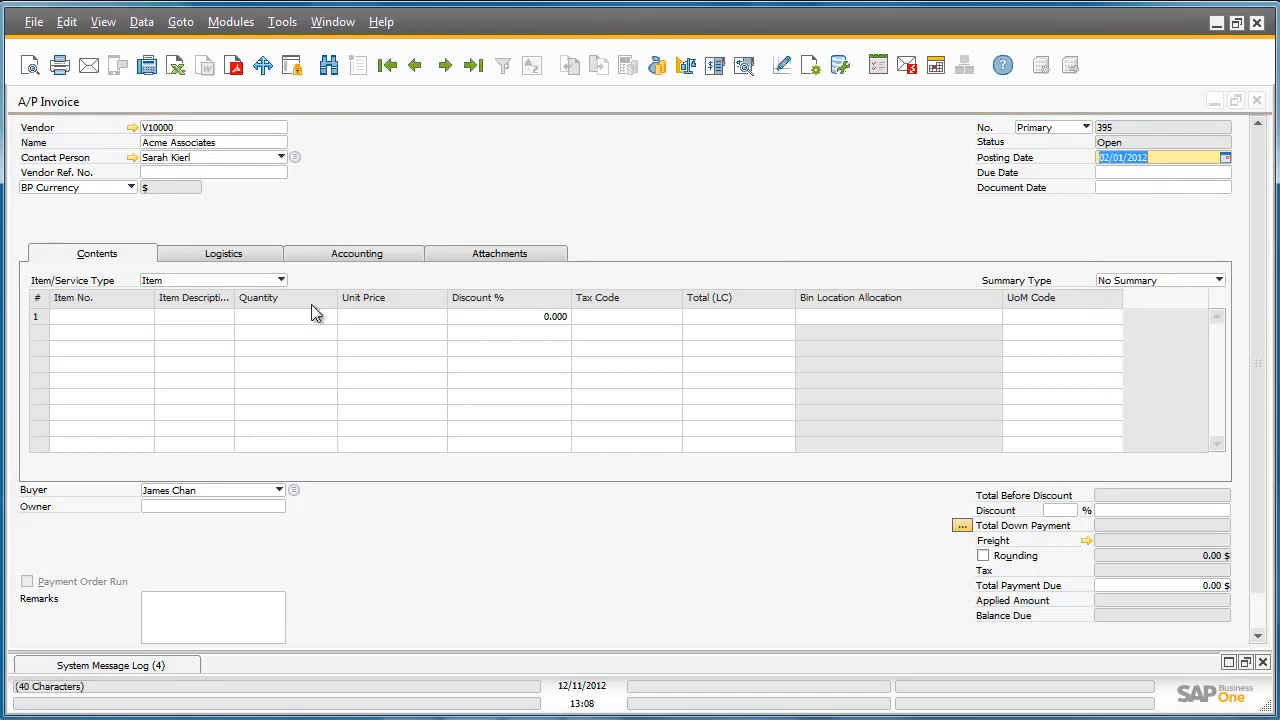
- Enter item CAR at unit price 30,000 and add the invoice
{"action": "left_click", "coordinate": [145, 317]}
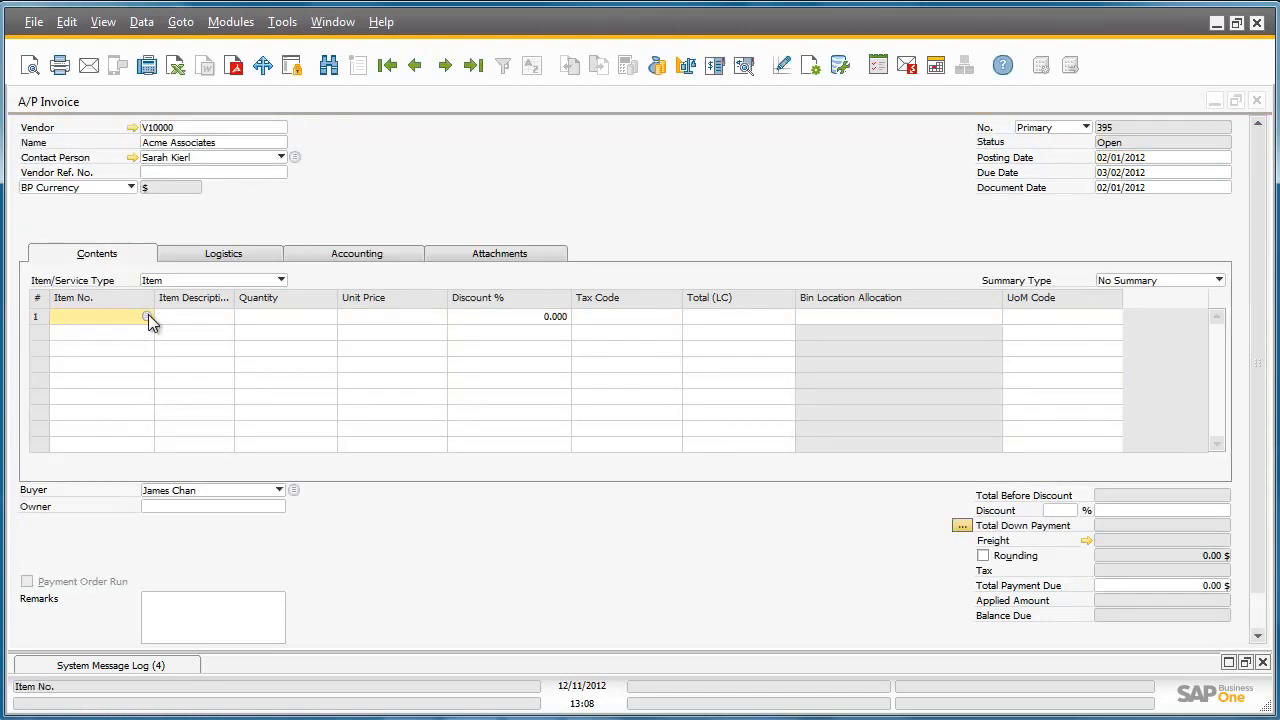
{"action": "left_click", "coordinate": [147, 316]}
{"action": "type", "text": "CAR"}
{"action": "key", "text": "Return"}
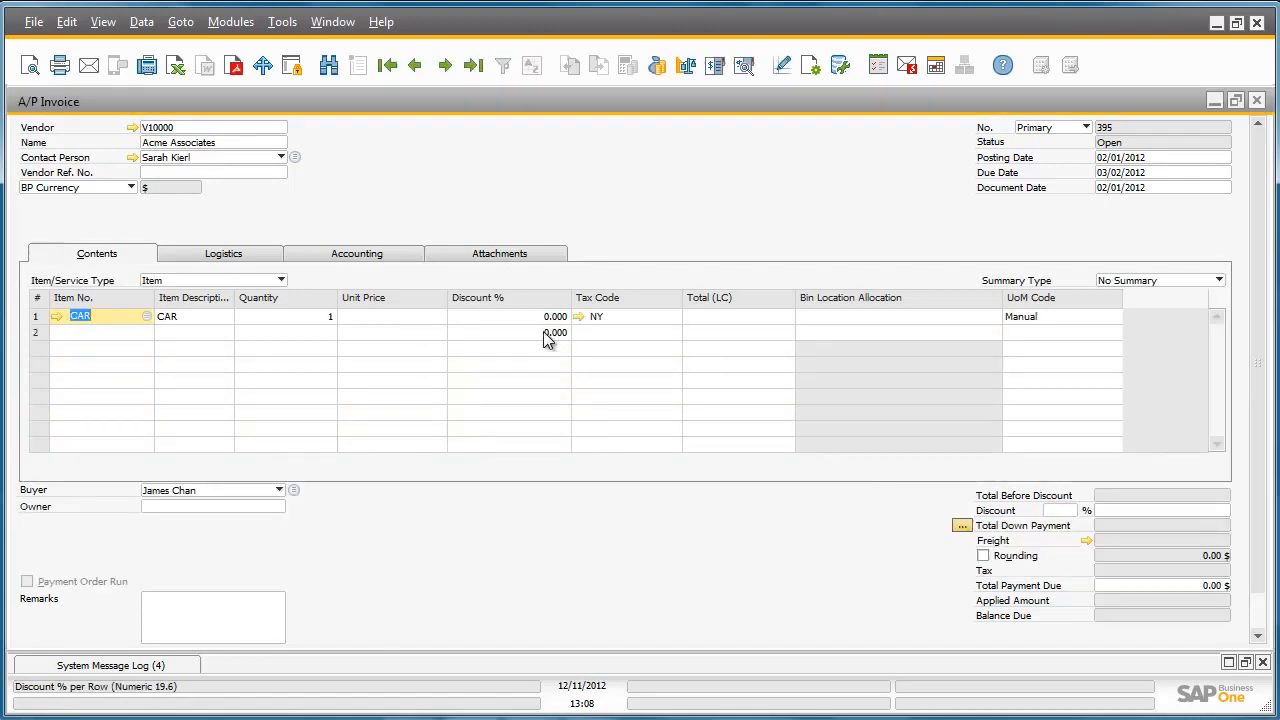
{"action": "left_click", "coordinate": [434, 318]}
{"action": "type", "text": "30000"}
{"action": "key", "text": "Tab"}
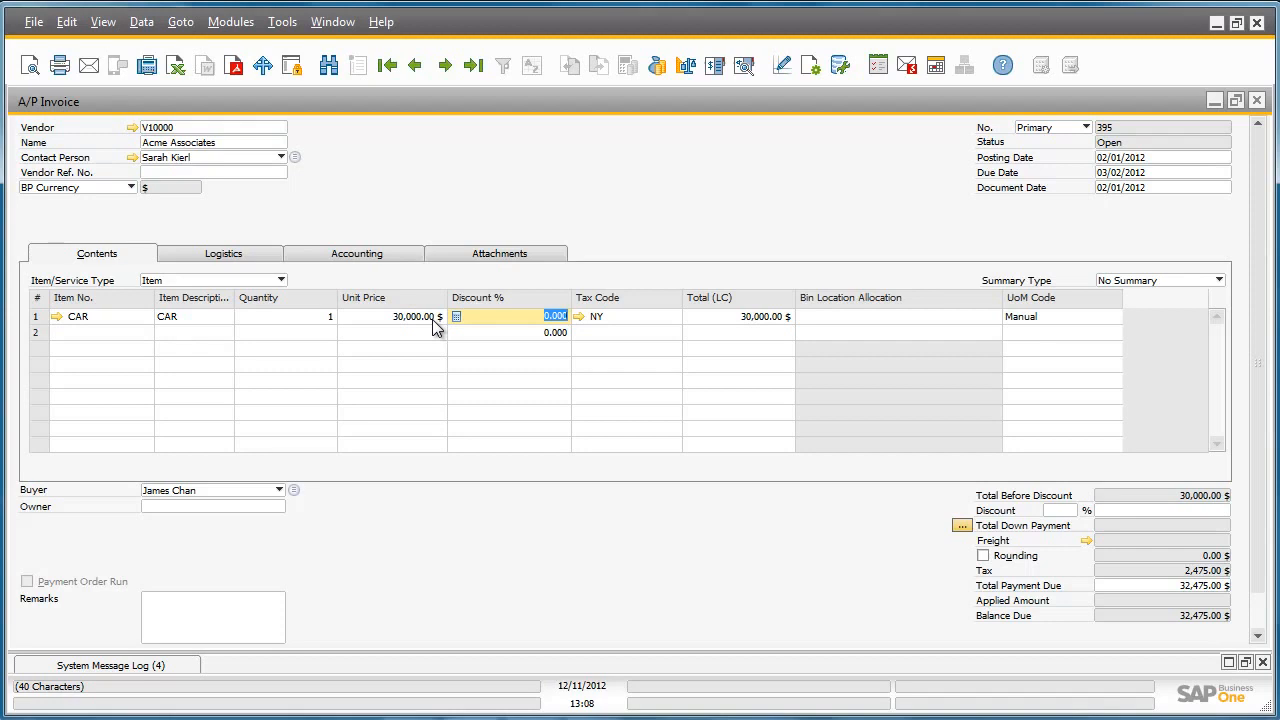
{"action": "scroll", "coordinate": [1250, 452], "scroll_direction": "down", "scroll_amount": 2}
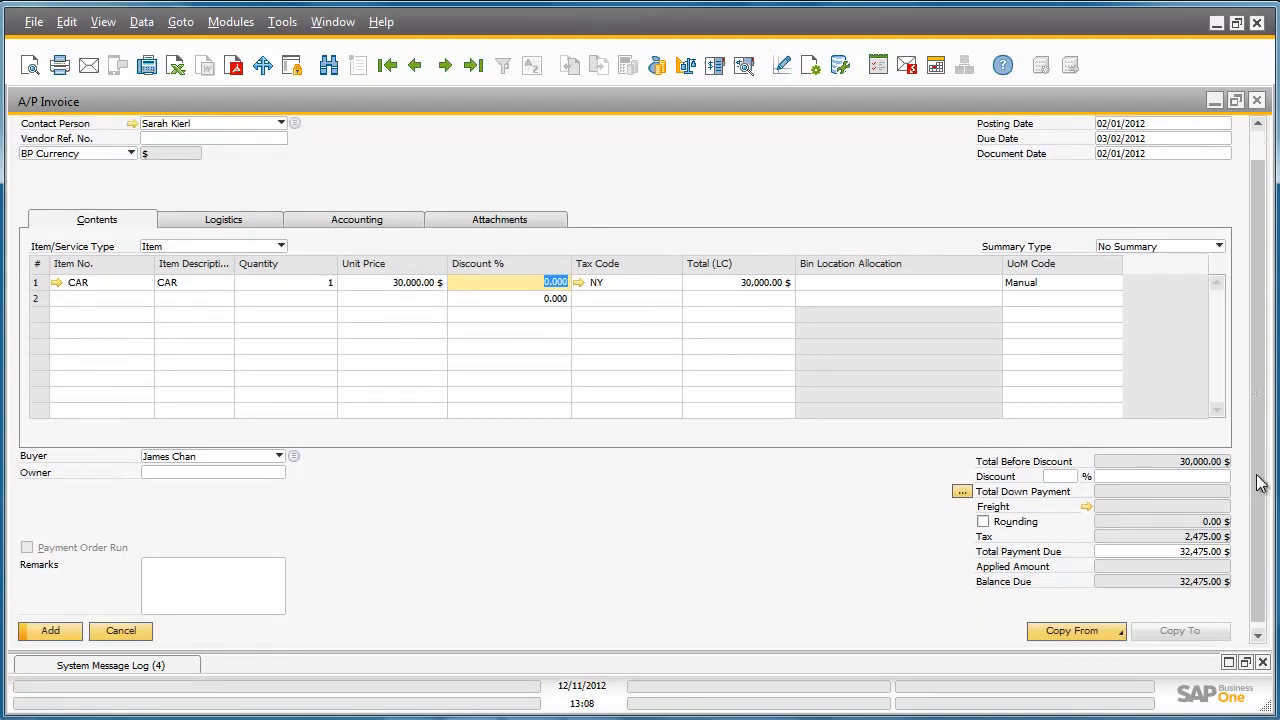
{"action": "left_click", "coordinate": [40, 626]}
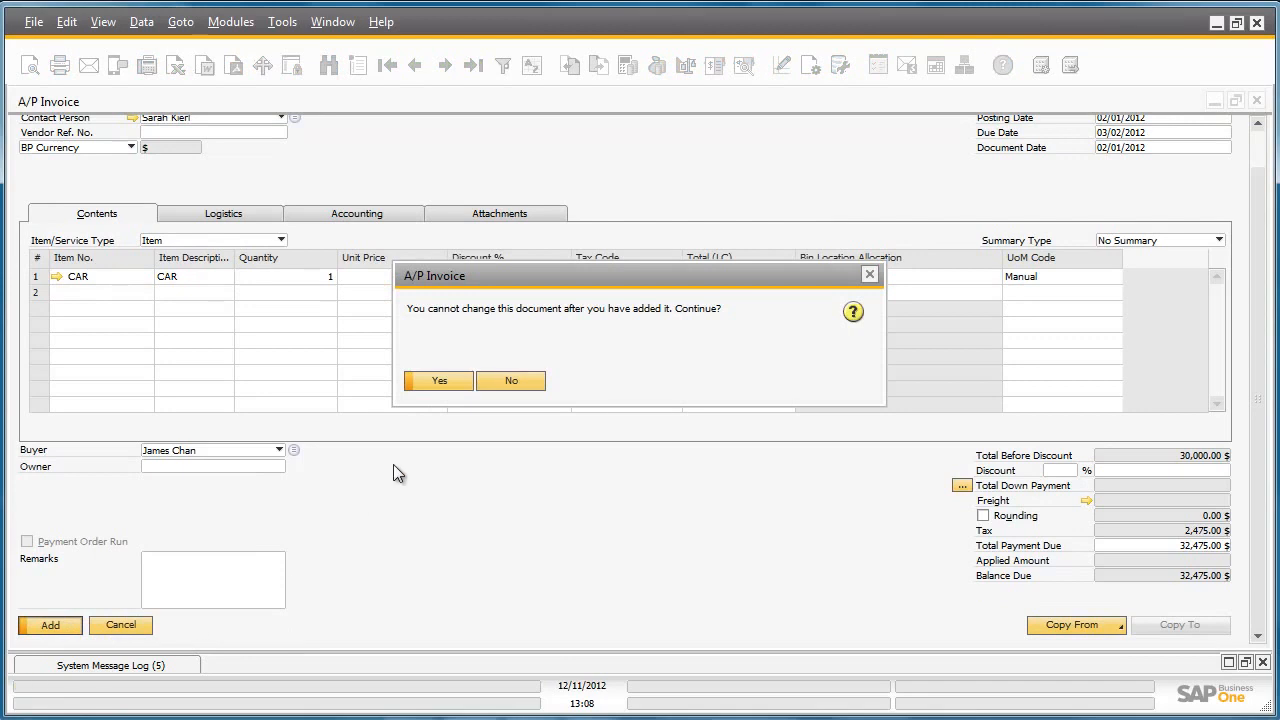
{"action": "left_click", "coordinate": [439, 381]}
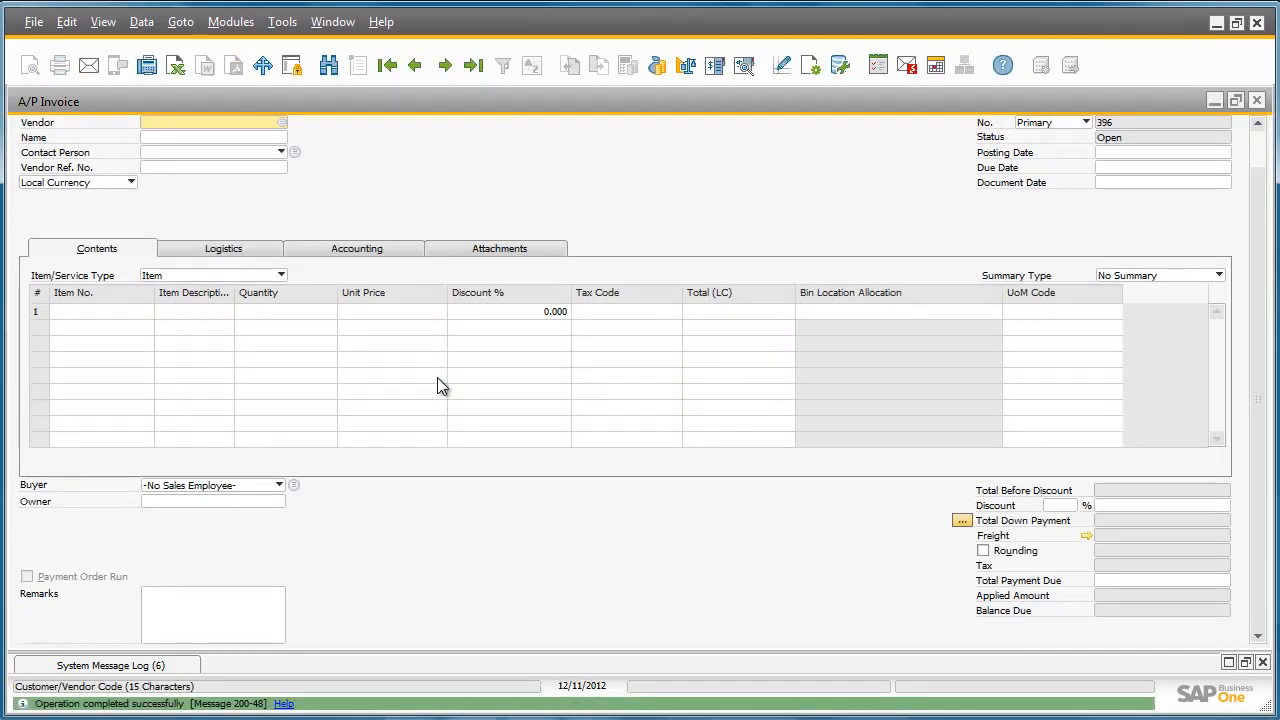
{"action": "left_click", "coordinate": [1258, 102]}
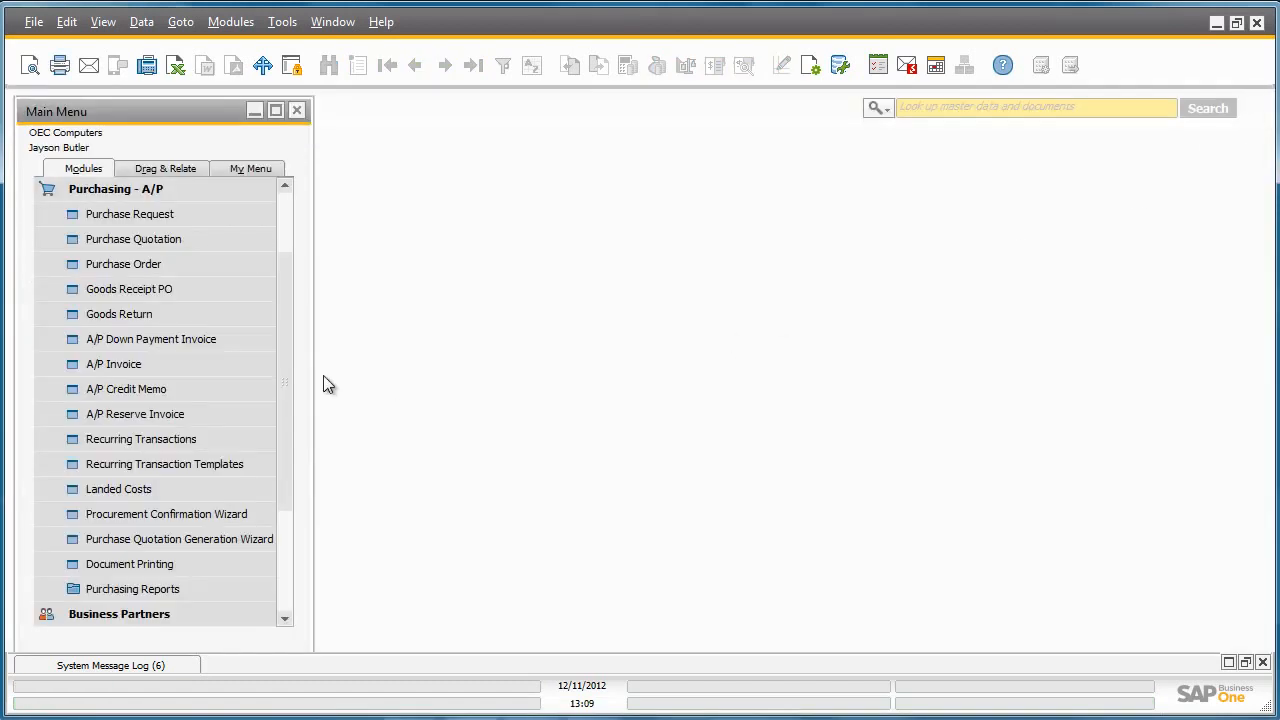
{"action": "scroll", "coordinate": [289, 365], "scroll_direction": "up", "scroll_amount": 2}
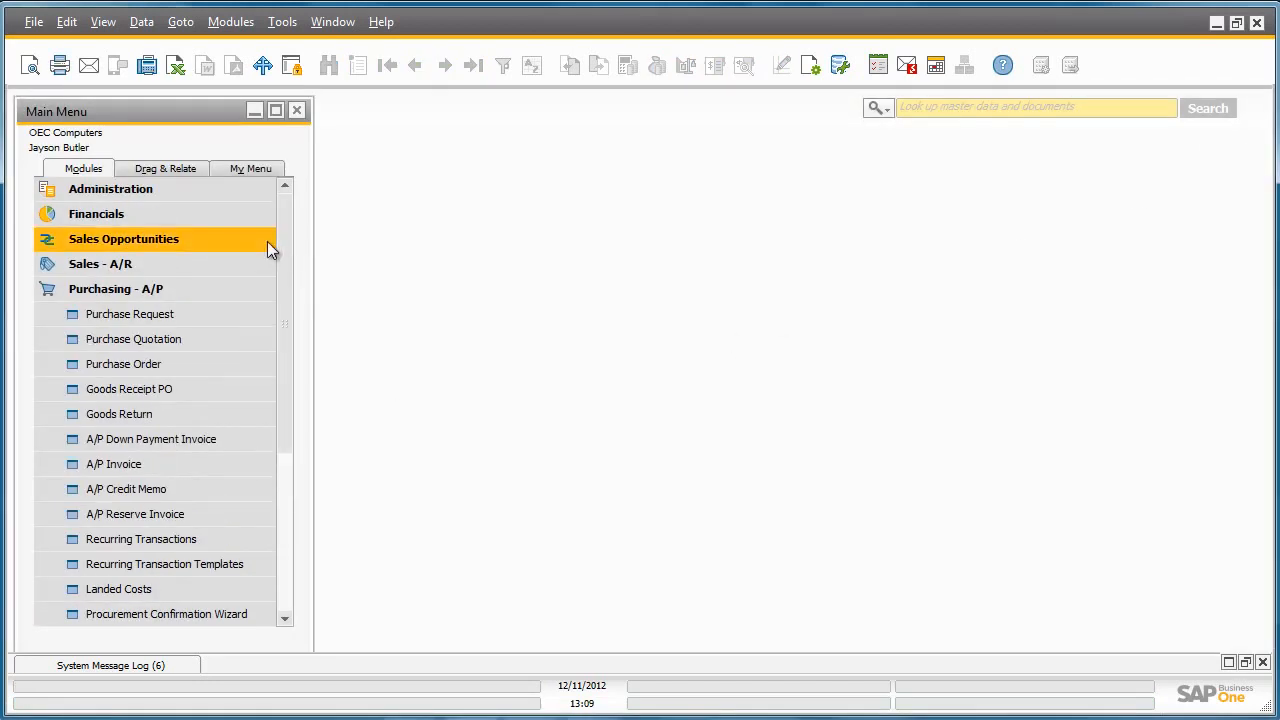
{"action": "left_click", "coordinate": [249, 214]}
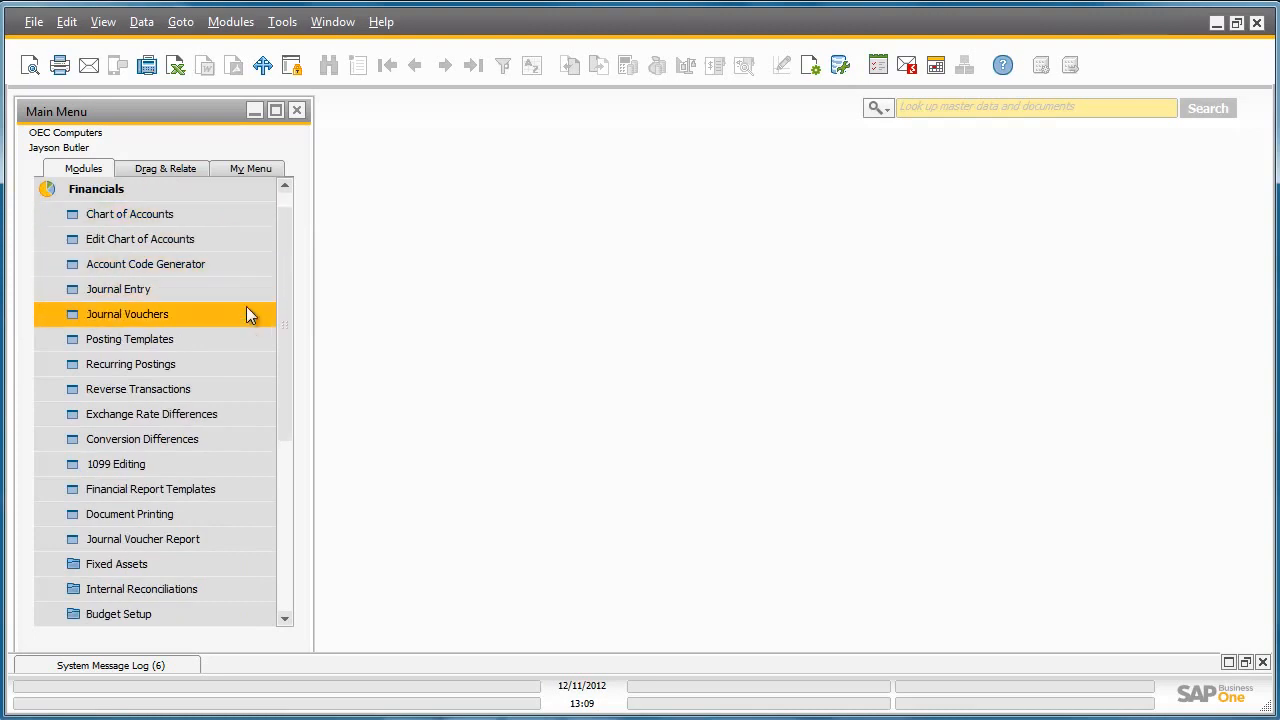
{"action": "left_click", "coordinate": [260, 564]}
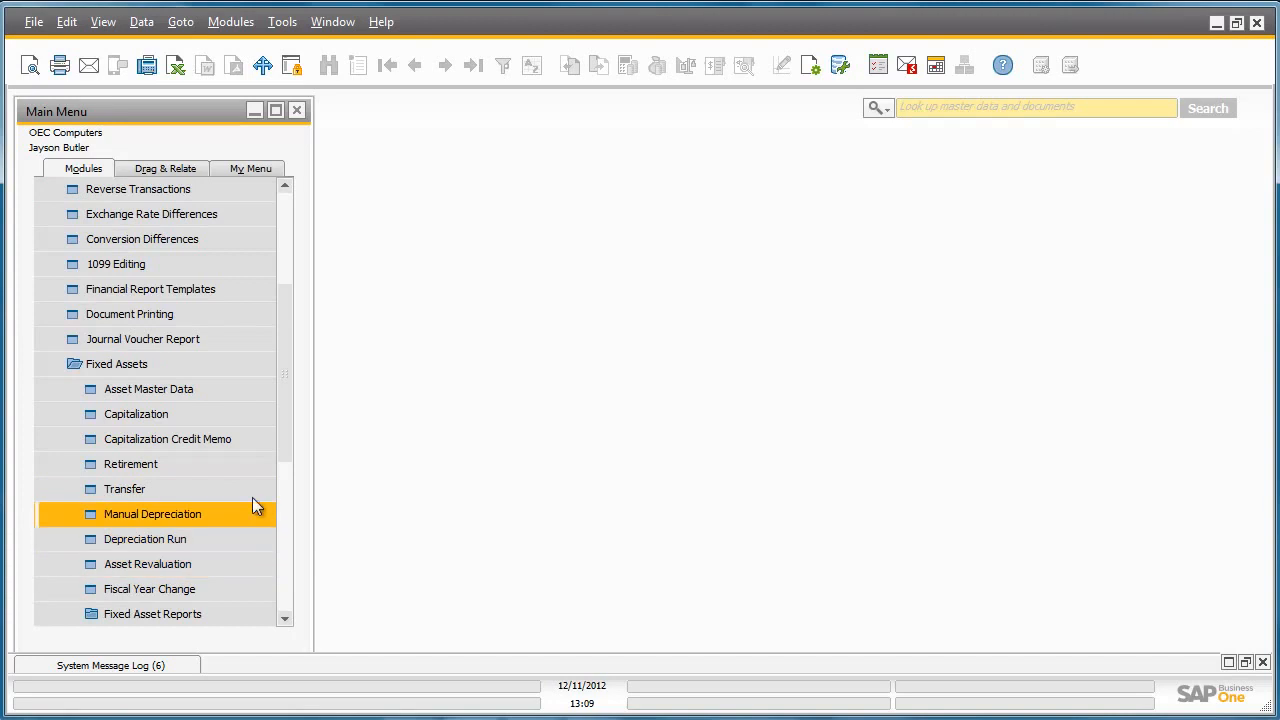
{"action": "left_click", "coordinate": [255, 419]}
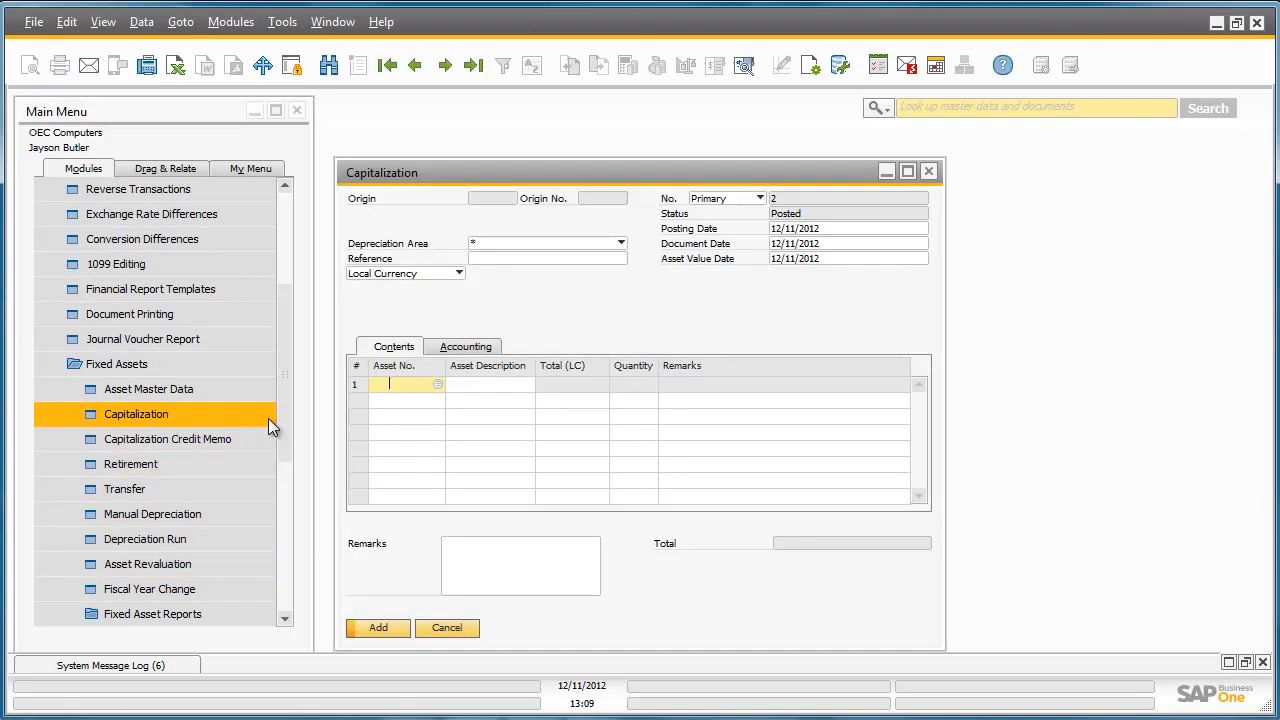
{"action": "left_click", "coordinate": [476, 67]}
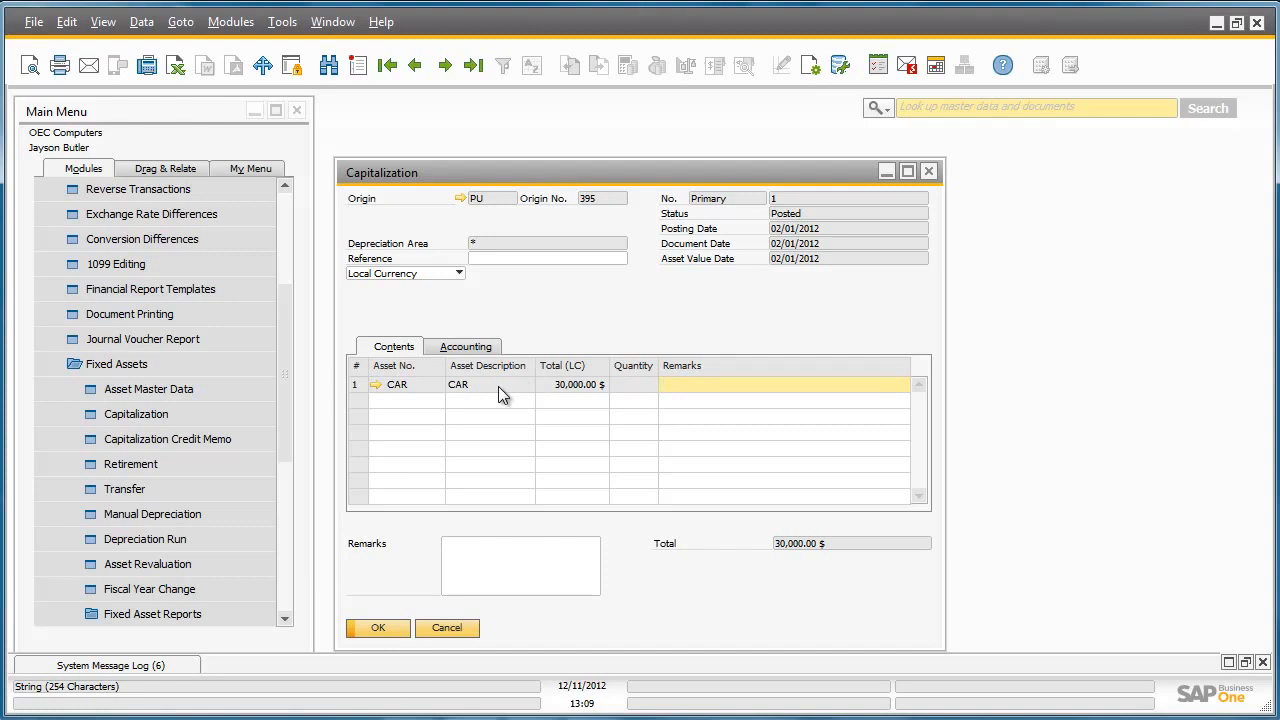
{"action": "left_click", "coordinate": [928, 171]}
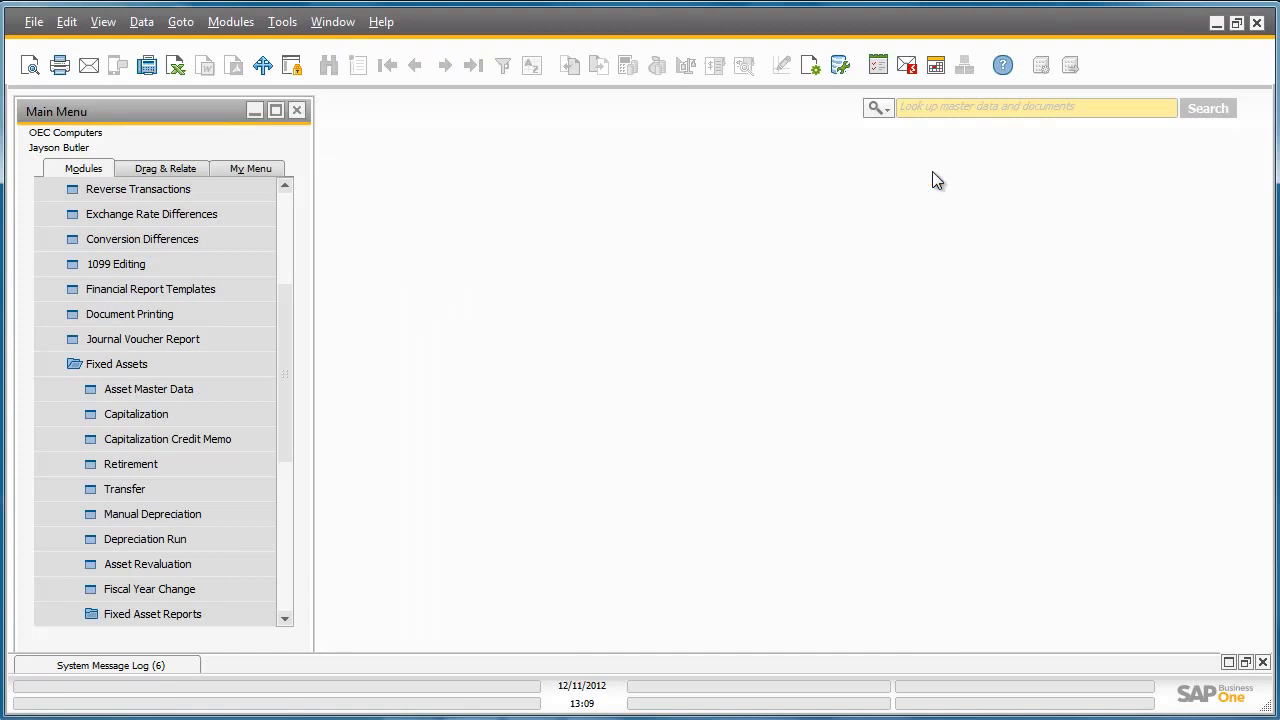
- Preview and execute the GAAP depreciation run to 12/31/2012
{"action": "left_click", "coordinate": [259, 545]}
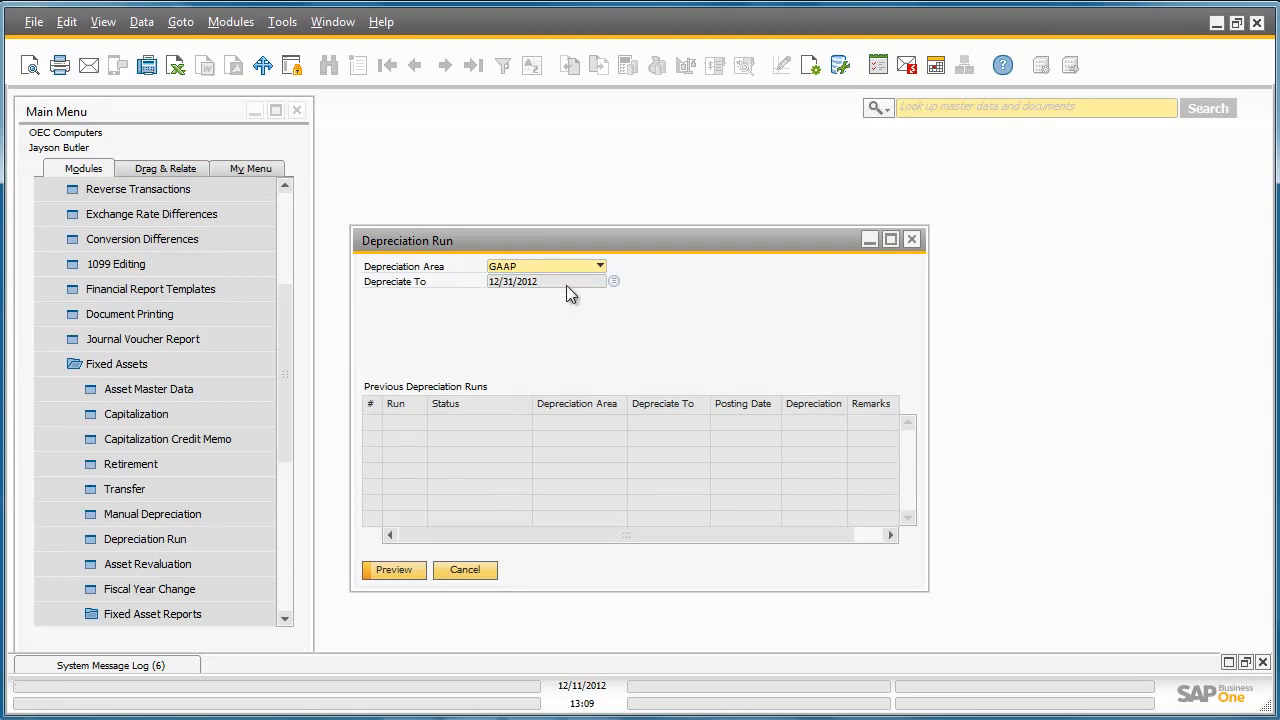
{"action": "left_click", "coordinate": [409, 568]}
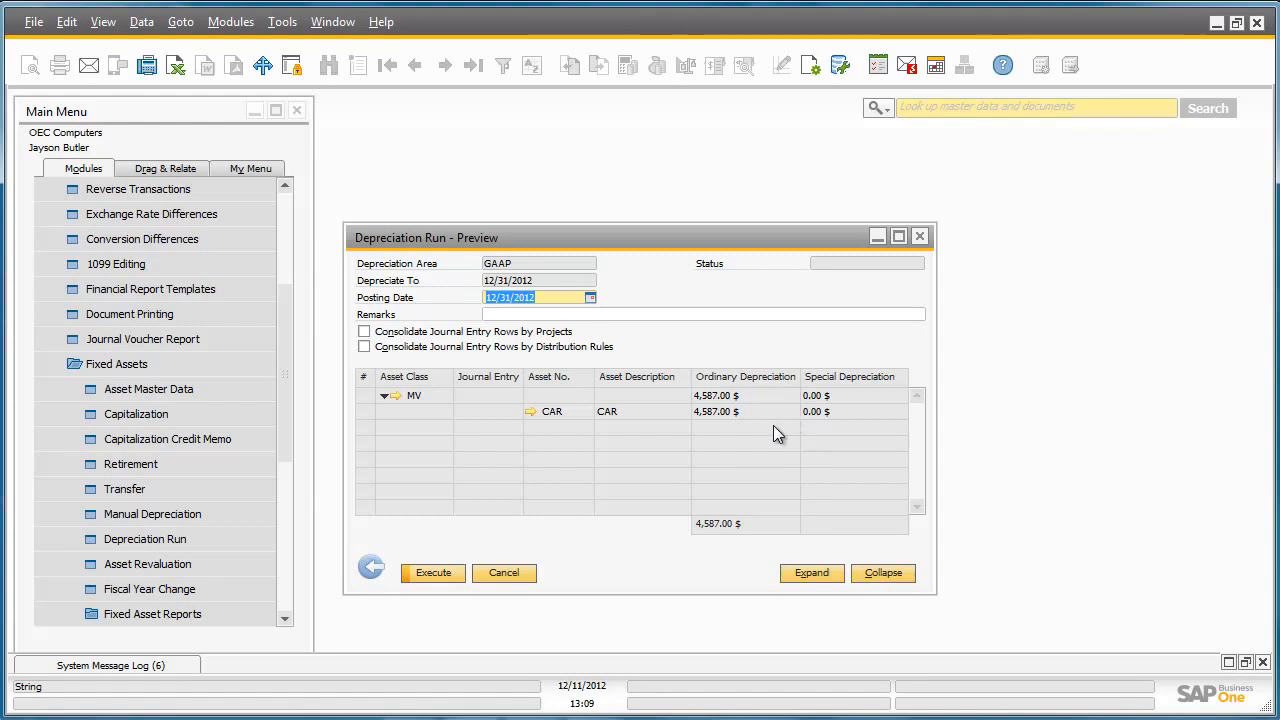
{"action": "left_click", "coordinate": [433, 575]}
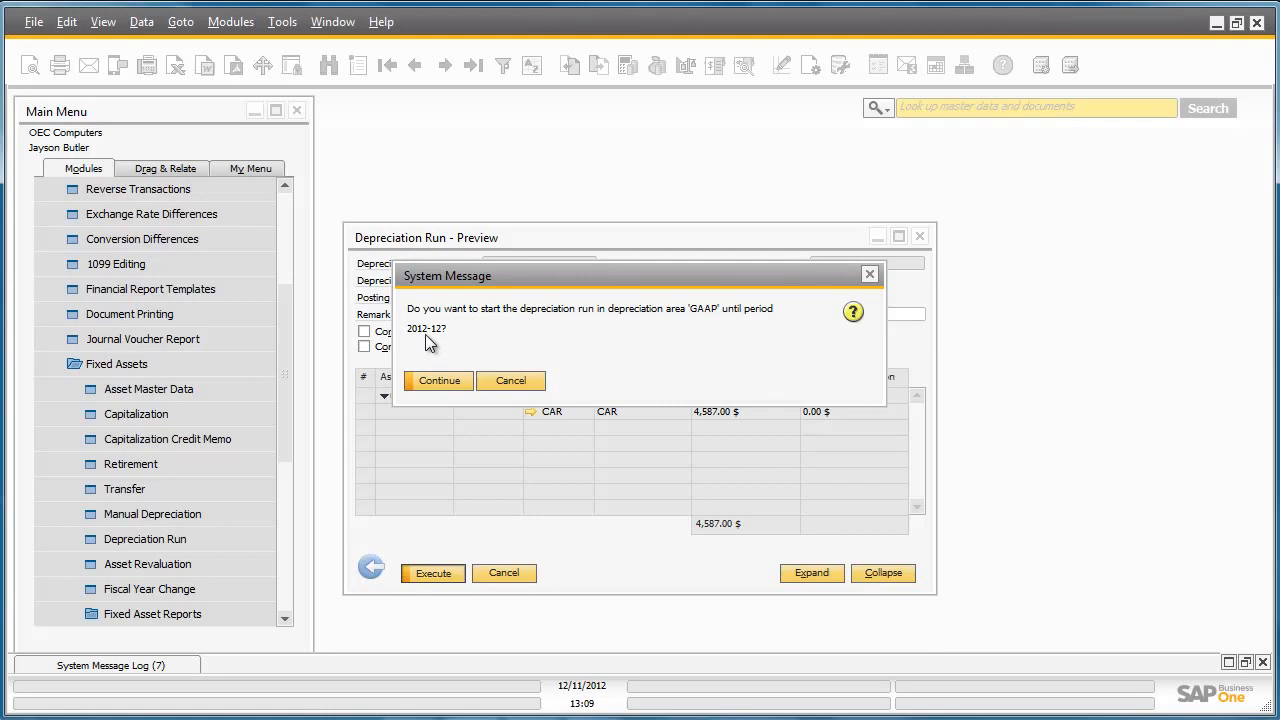
{"action": "left_click", "coordinate": [447, 381]}
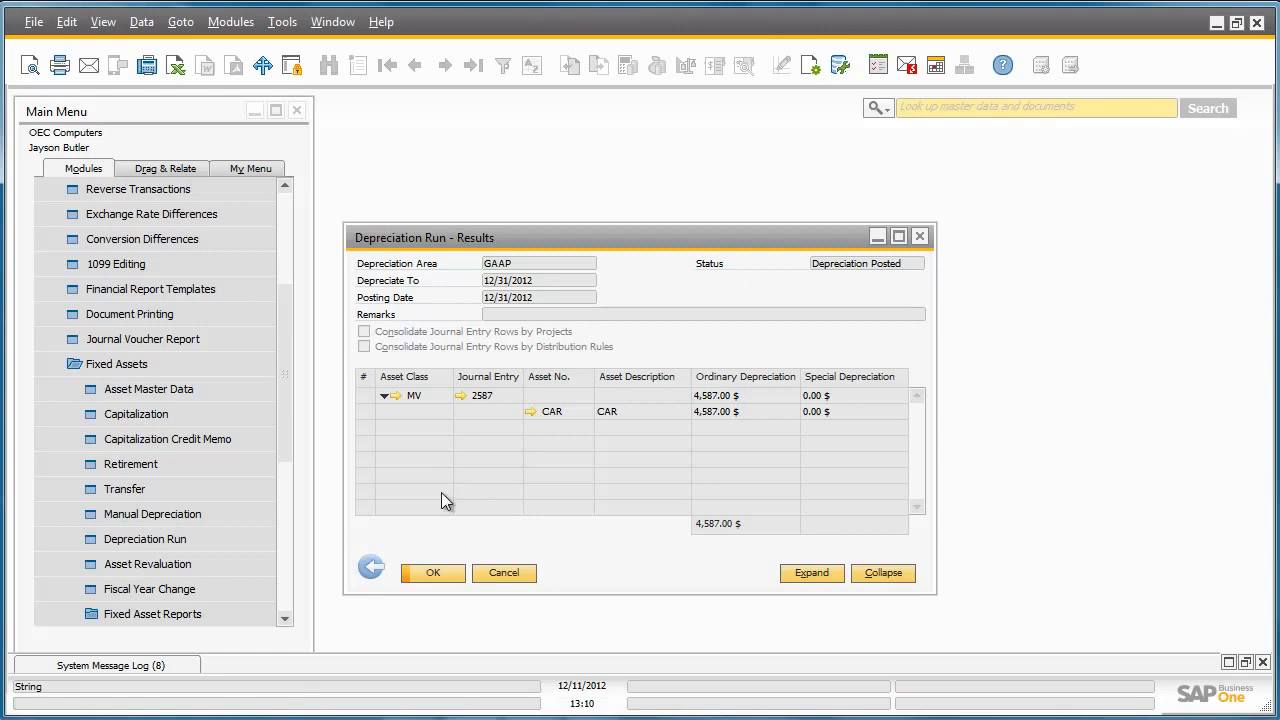
{"action": "left_click", "coordinate": [431, 569]}
- Check journal entry 2587 for the 4,587.00 $ GAAP depreciation posting
{"action": "left_click_drag", "start_coordinate": [286, 430], "coordinate": [286, 307]}
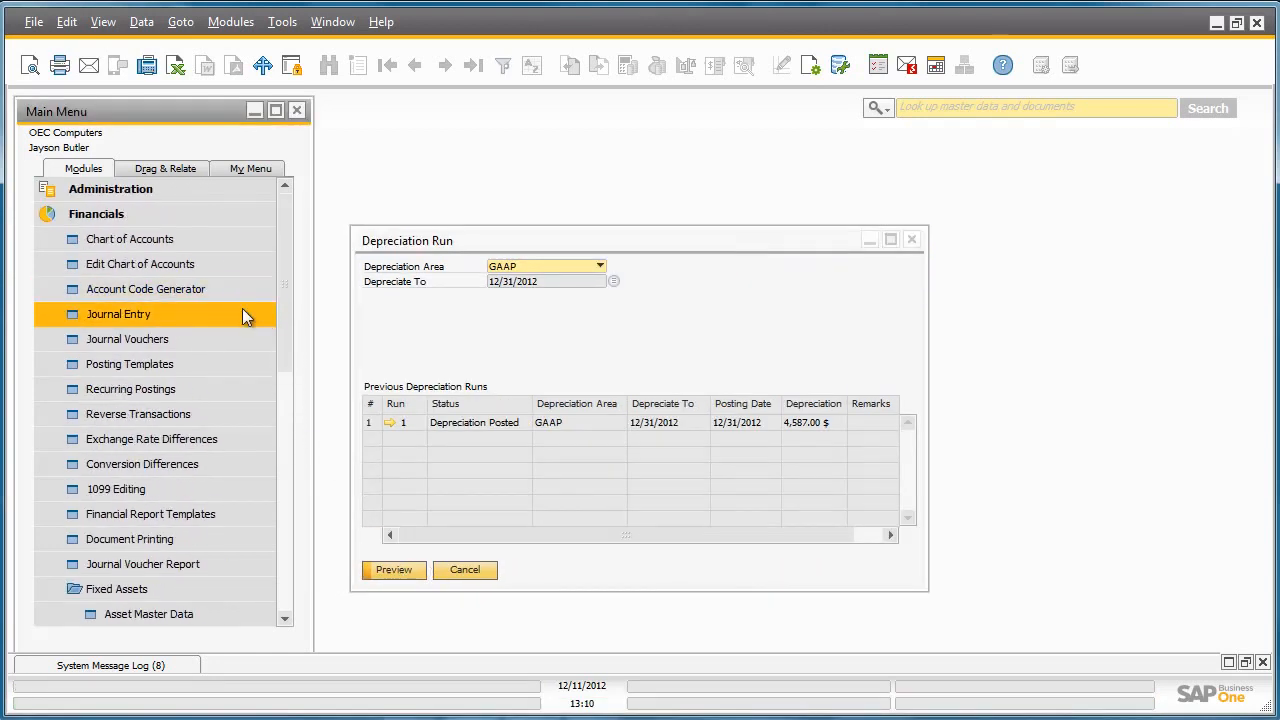
{"action": "left_click", "coordinate": [243, 311]}
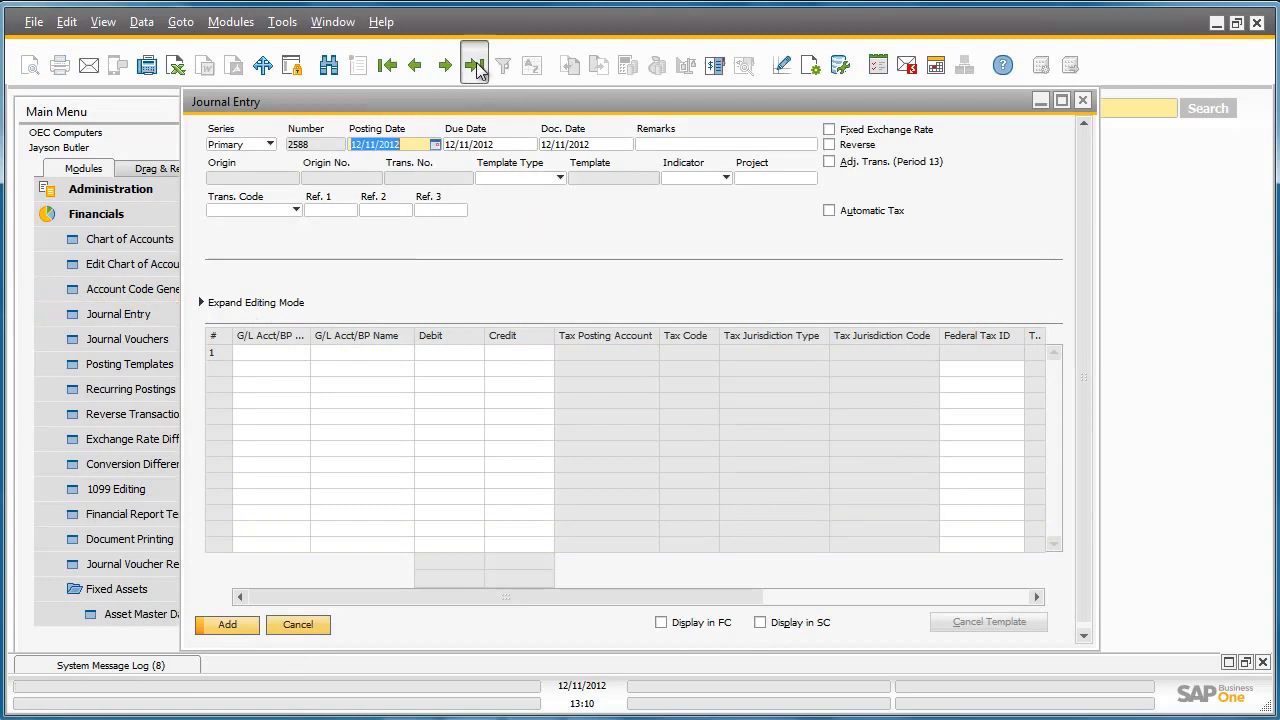
{"action": "left_click", "coordinate": [474, 65]}
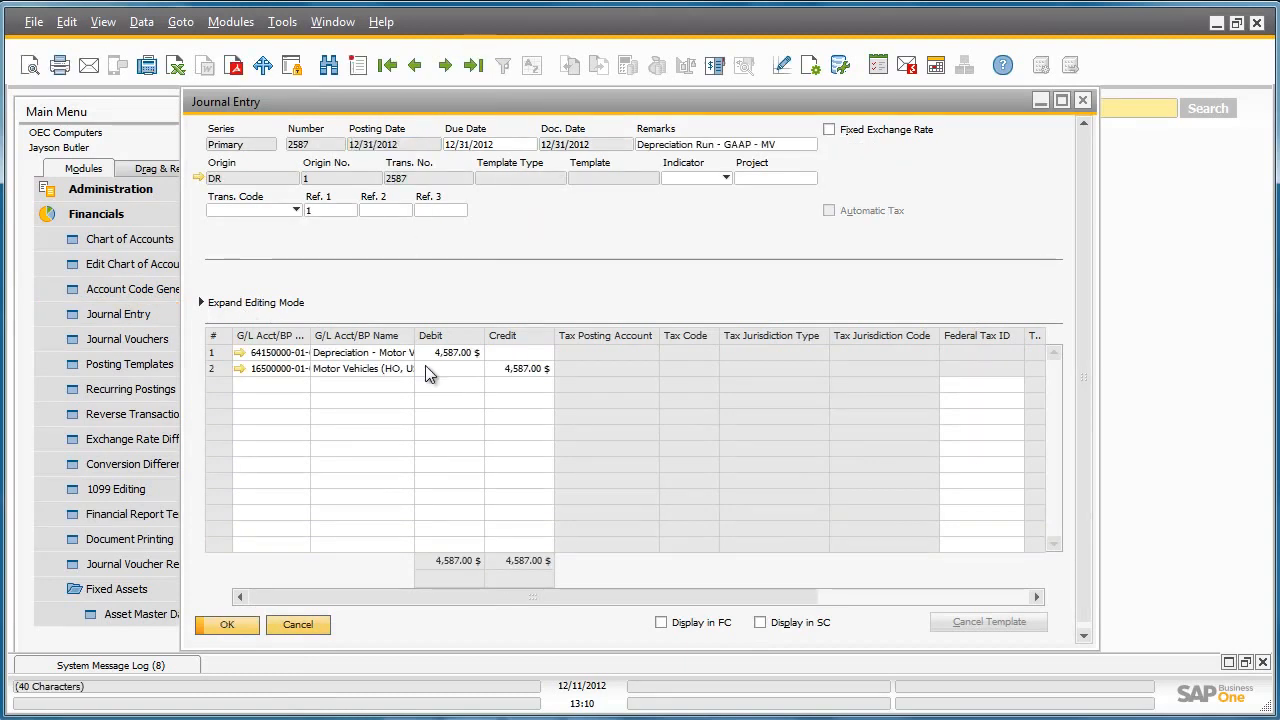
{"action": "left_click", "coordinate": [1084, 102]}
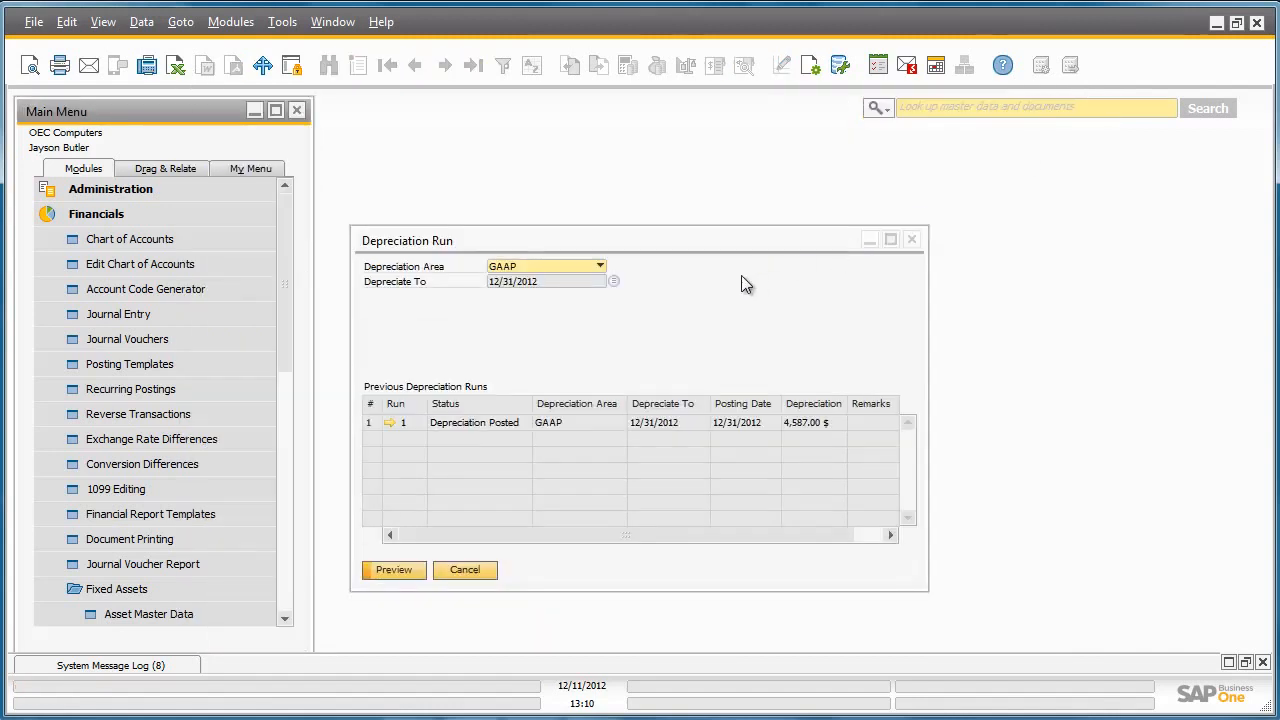
{"action": "left_click", "coordinate": [603, 265]}
- Switch to the Internal area and execute its depreciation run to 12/31/2012 (3,432.00 $)
{"action": "left_click", "coordinate": [593, 292]}
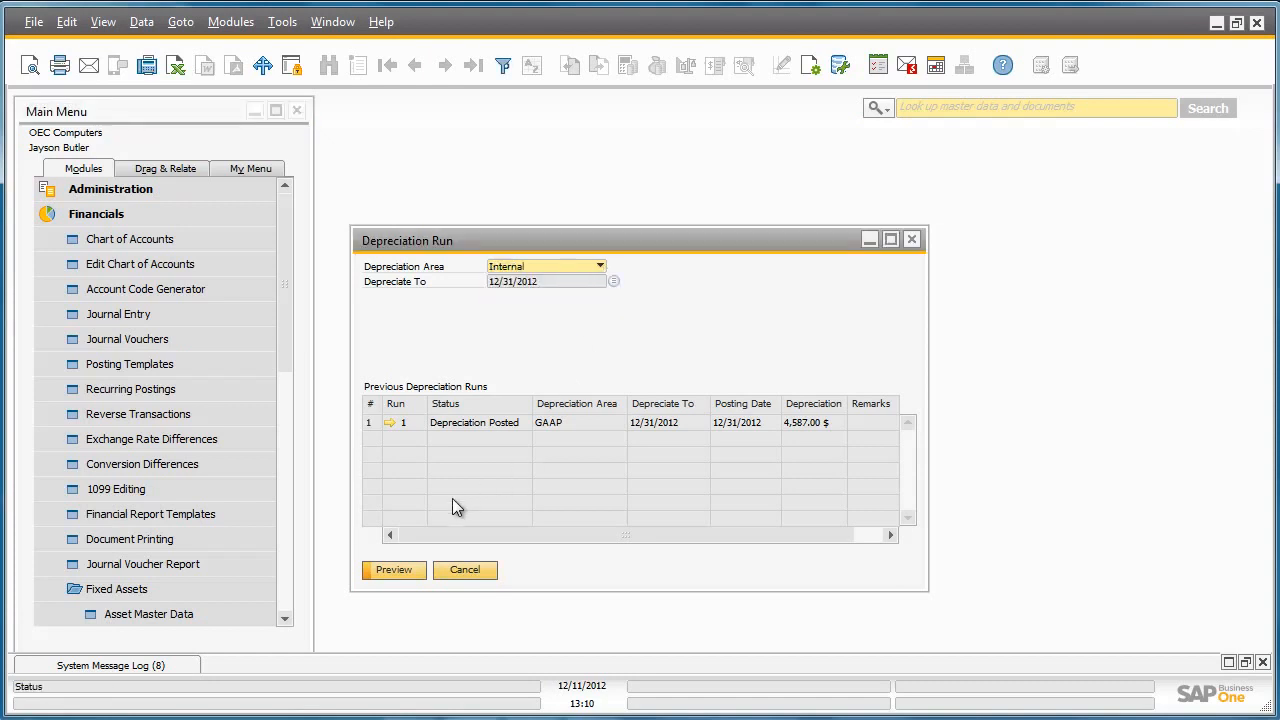
{"action": "left_click", "coordinate": [393, 569]}
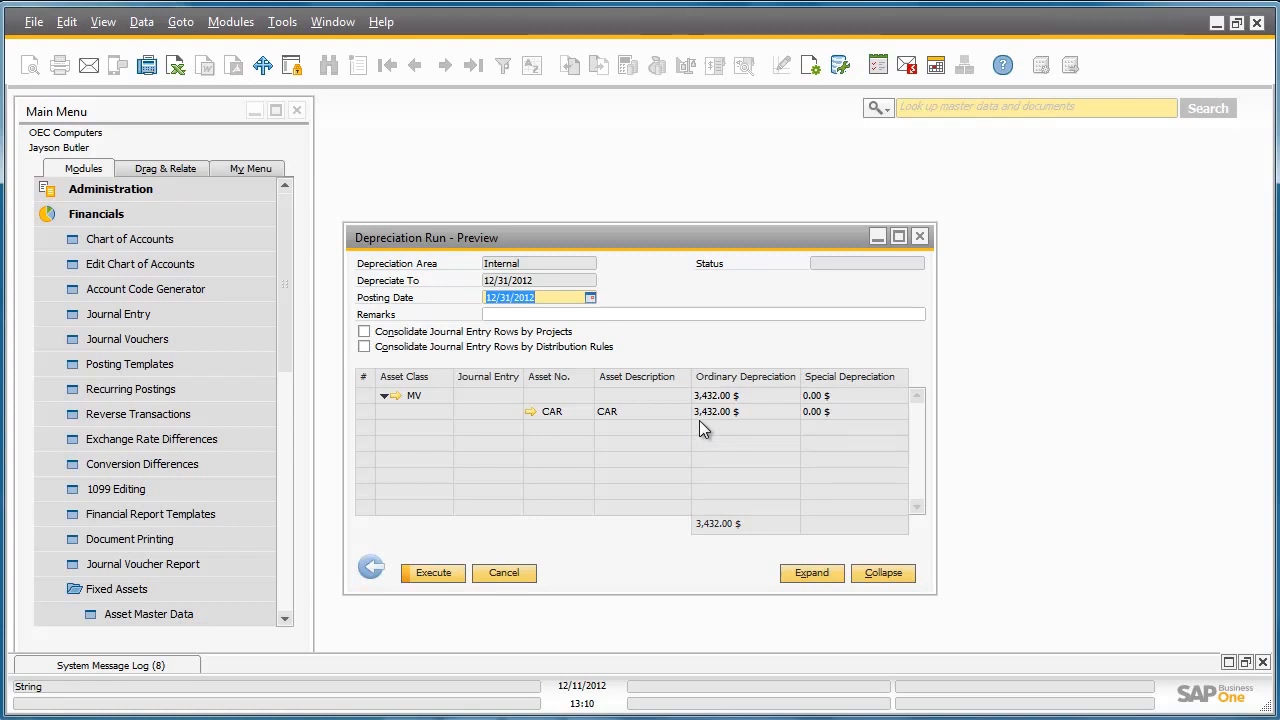
{"action": "left_click", "coordinate": [448, 577]}
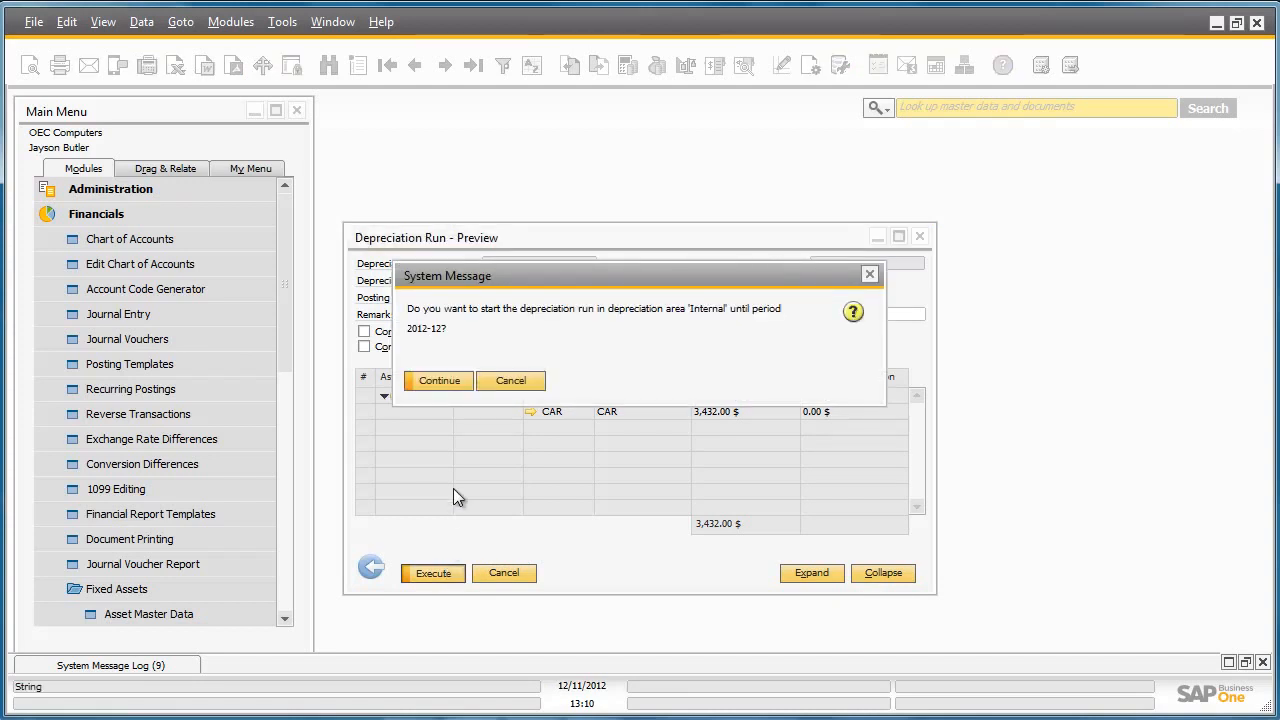
{"action": "left_click", "coordinate": [444, 381]}
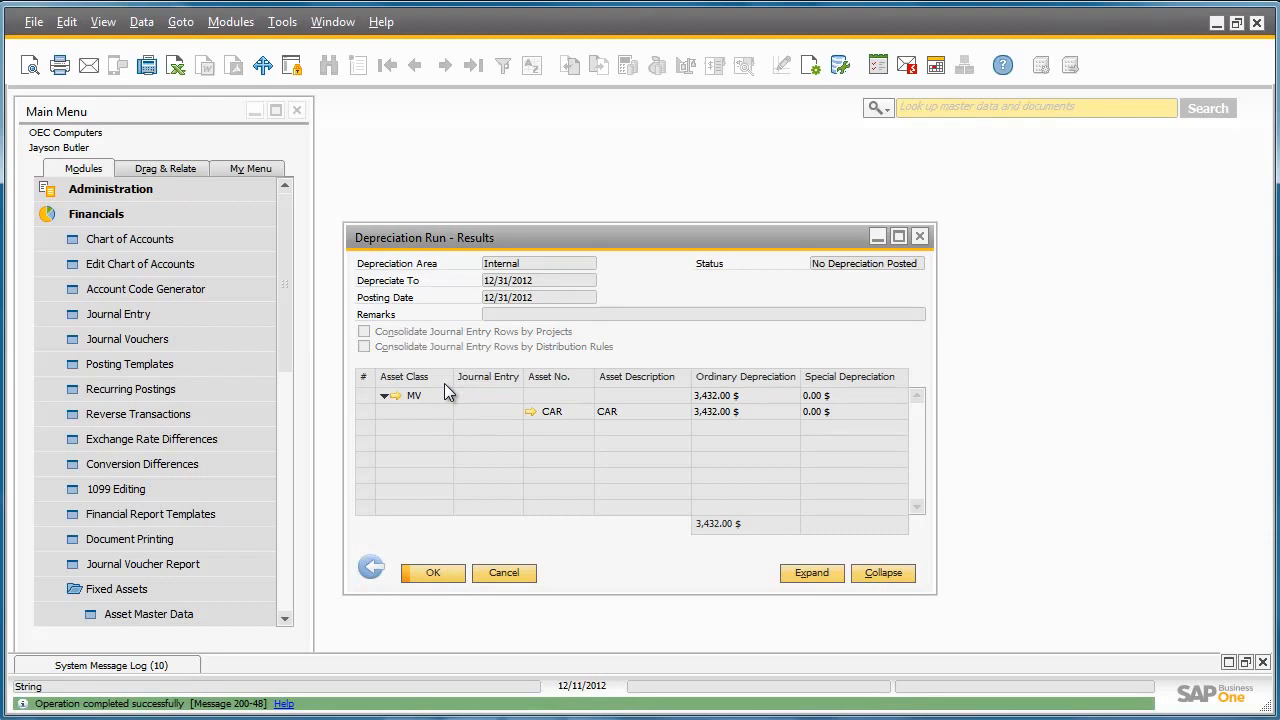
{"action": "left_click", "coordinate": [449, 578]}
{"action": "left_click_drag", "start_coordinate": [289, 362], "coordinate": [288, 483]}
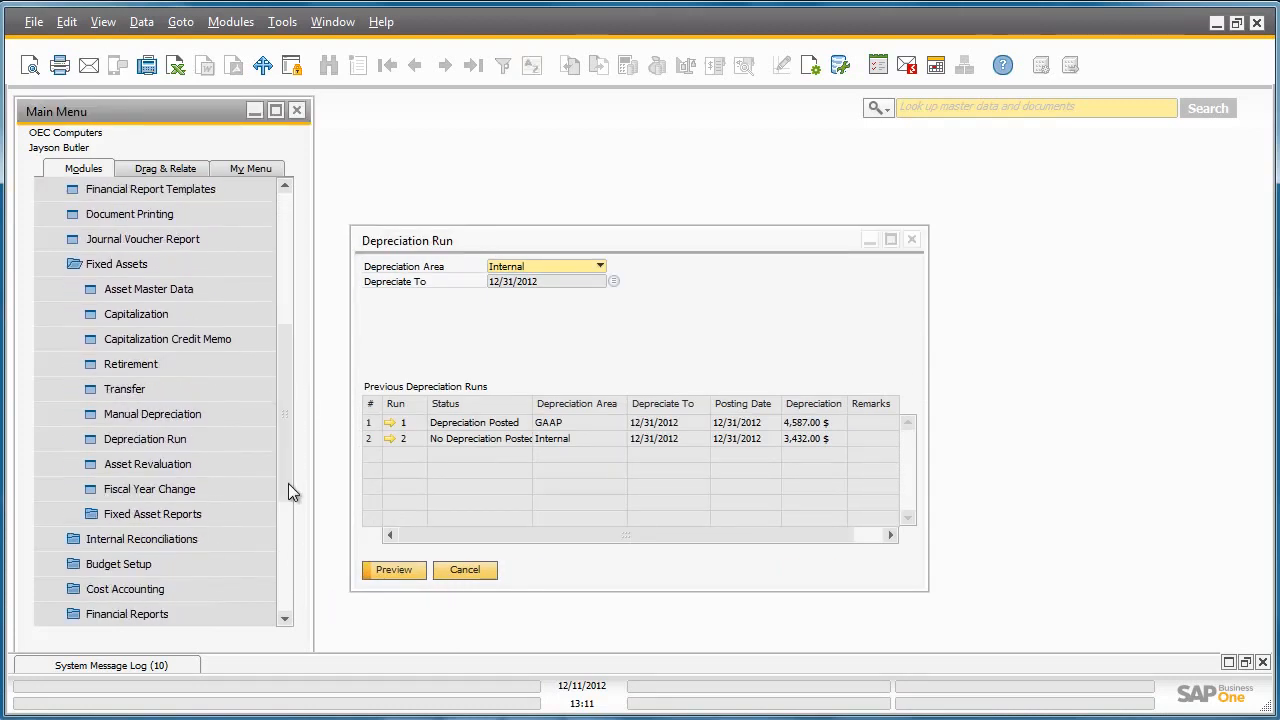
{"action": "left_click", "coordinate": [256, 513]}
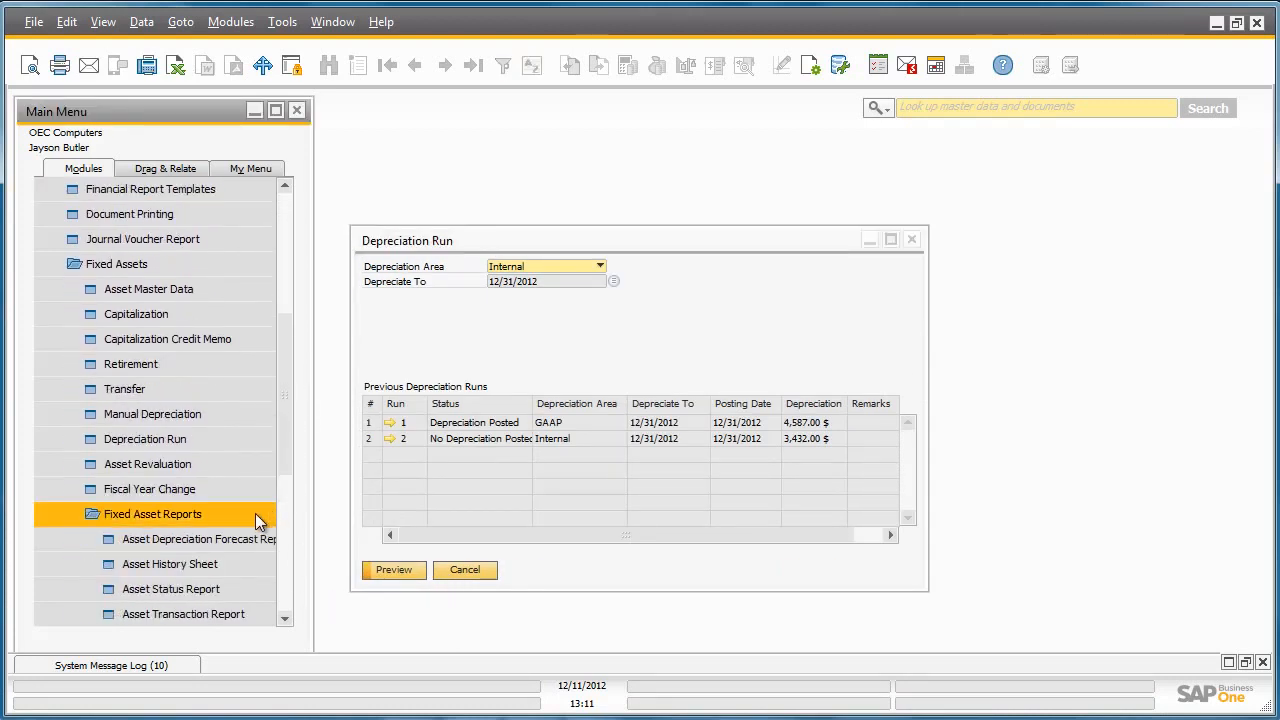
- Open the Asset History Sheet and restrict it to asset class MV through MV
{"action": "left_click", "coordinate": [241, 564]}
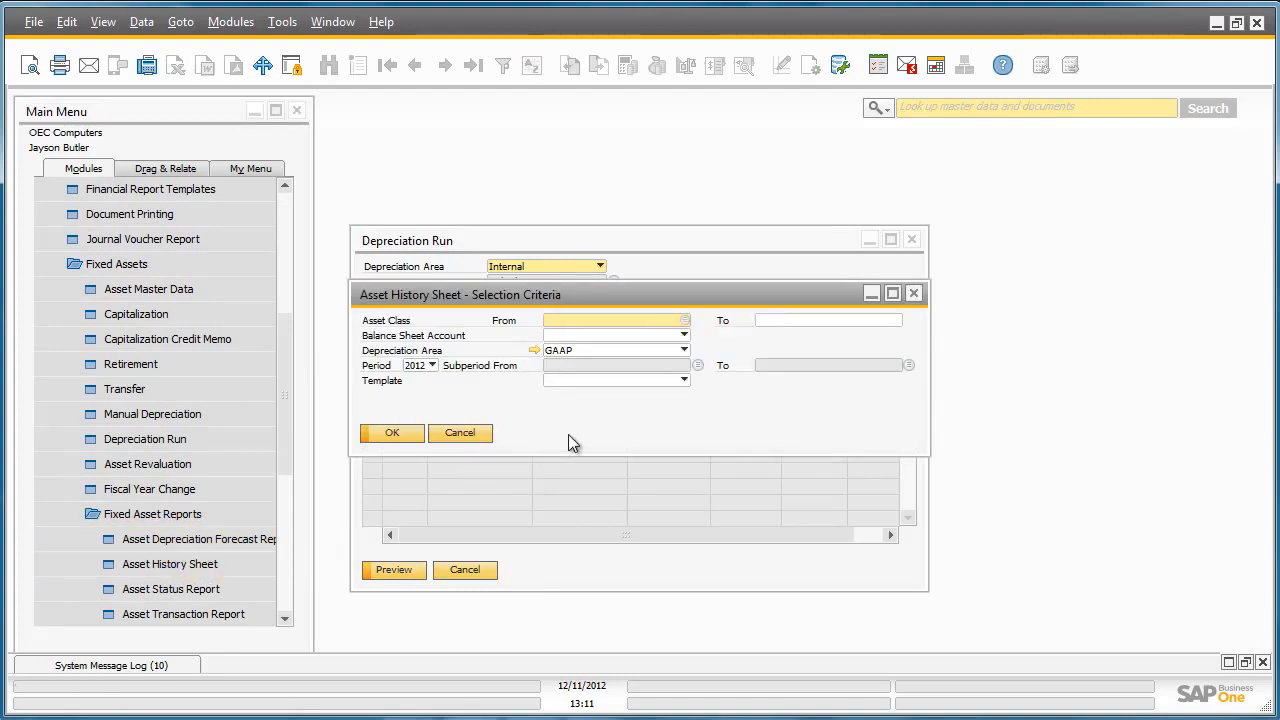
{"action": "left_click", "coordinate": [684, 320]}
{"action": "double_click", "coordinate": [678, 308]}
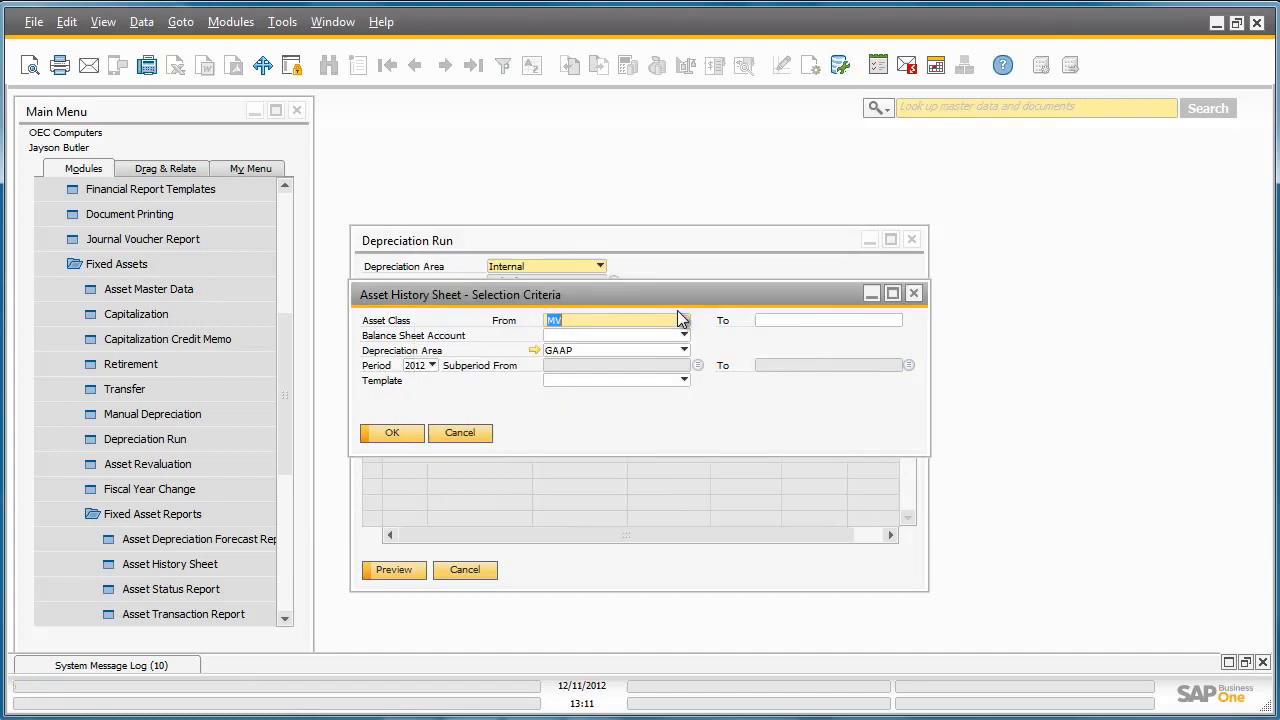
{"action": "left_click", "coordinate": [893, 319]}
{"action": "left_click", "coordinate": [896, 319]}
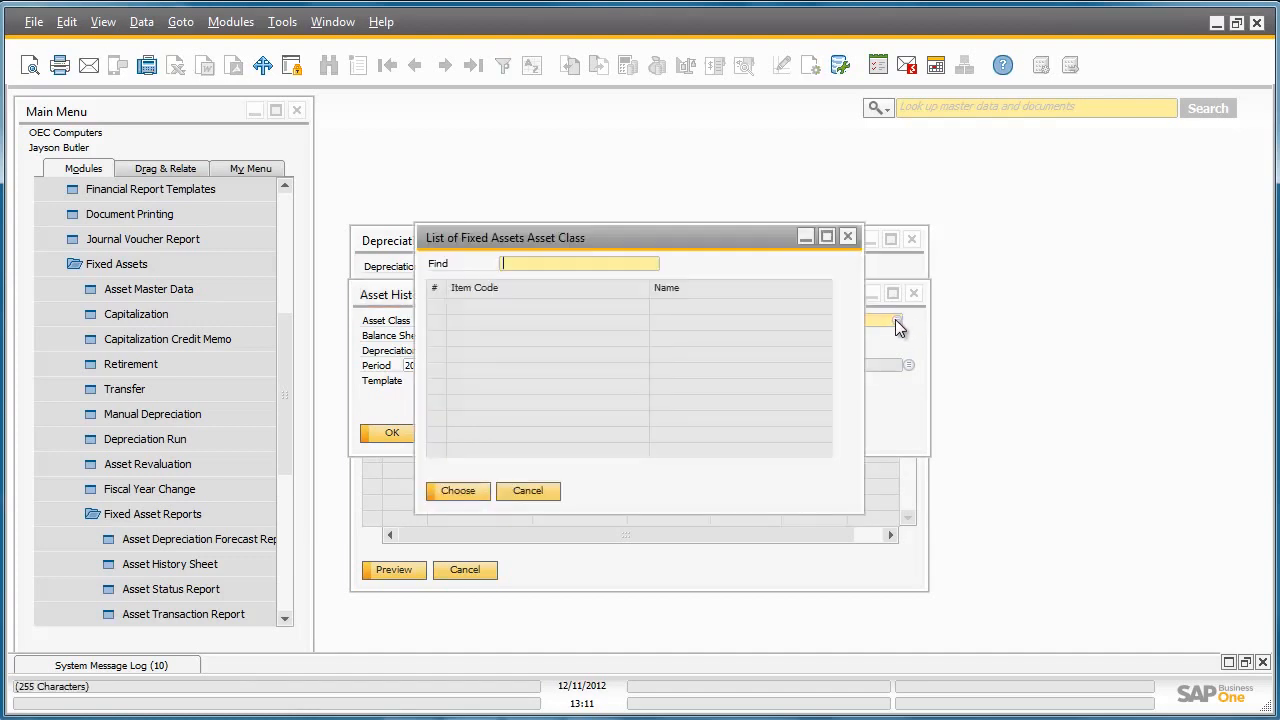
{"action": "double_click", "coordinate": [793, 309]}
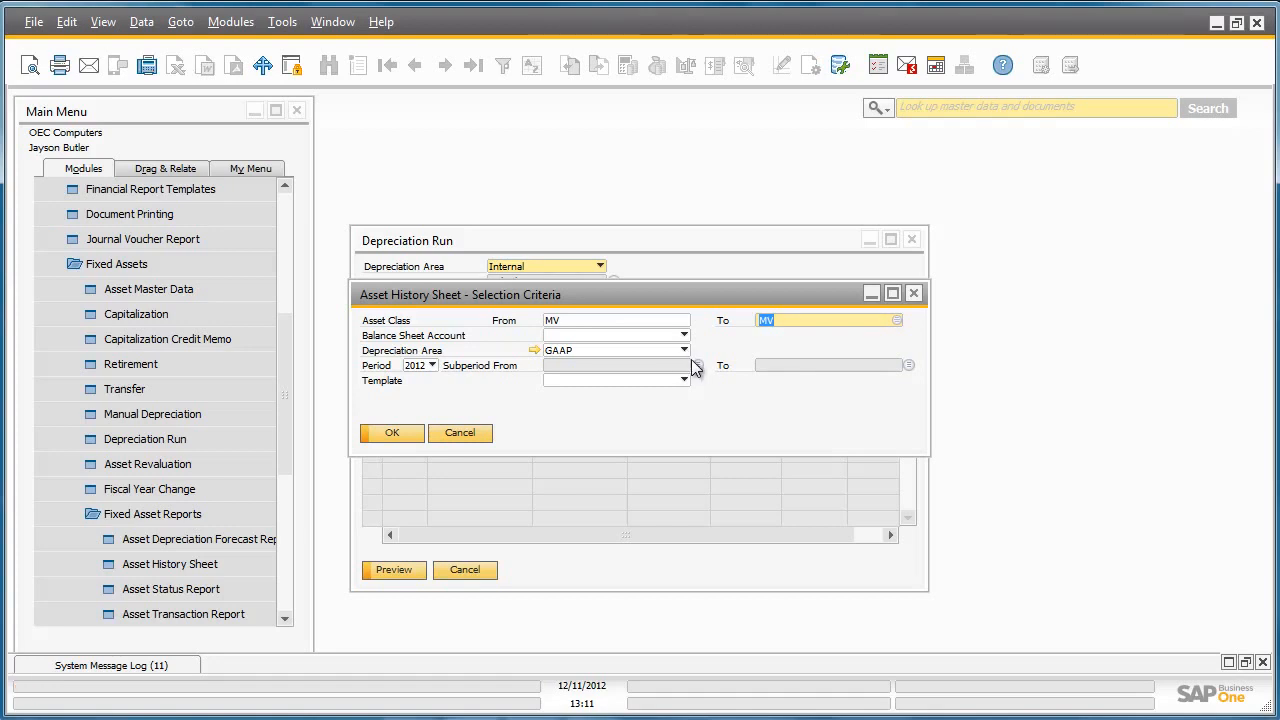
- Run it for subperiods 2012-02 to 2012-12 and review CAR's 4,587.00 $ depreciation, 25,413.00 $ NBV
{"action": "left_click", "coordinate": [697, 364]}
{"action": "double_click", "coordinate": [486, 325]}
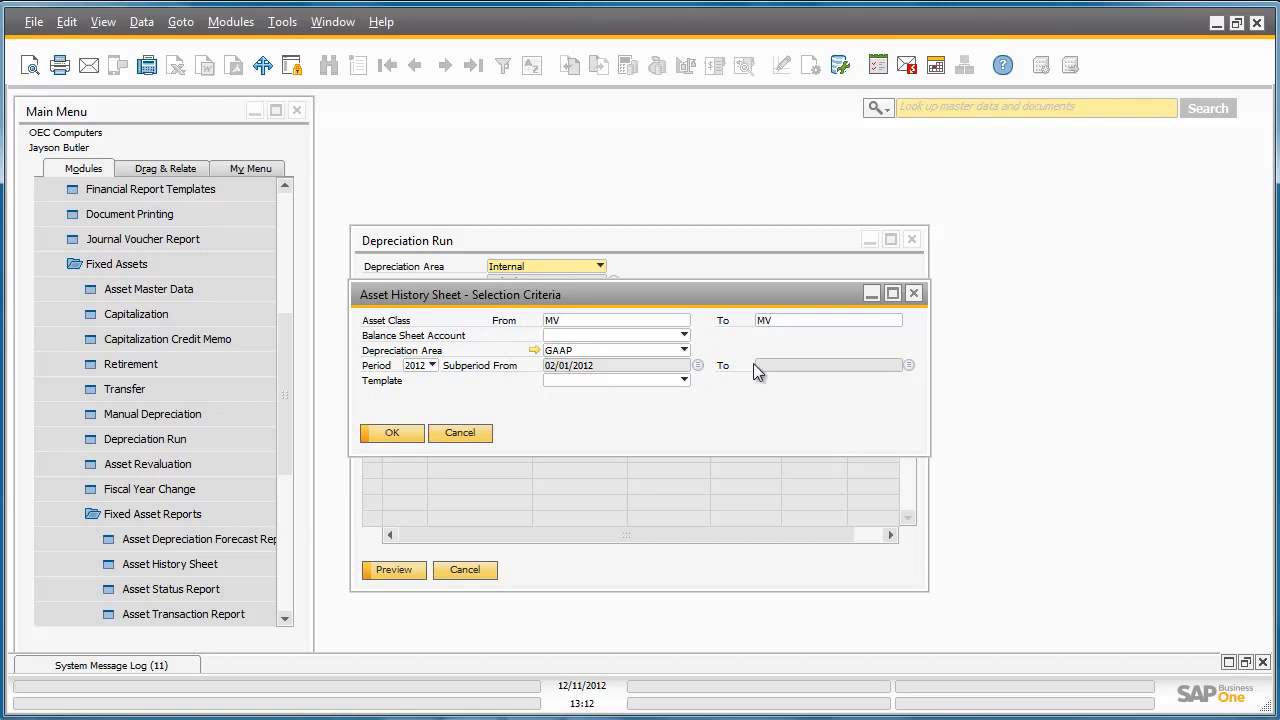
{"action": "left_click", "coordinate": [909, 364]}
{"action": "scroll", "coordinate": [840, 350], "scroll_direction": "down", "scroll_amount": 1}
{"action": "double_click", "coordinate": [700, 449]}
{"action": "left_click", "coordinate": [399, 432]}
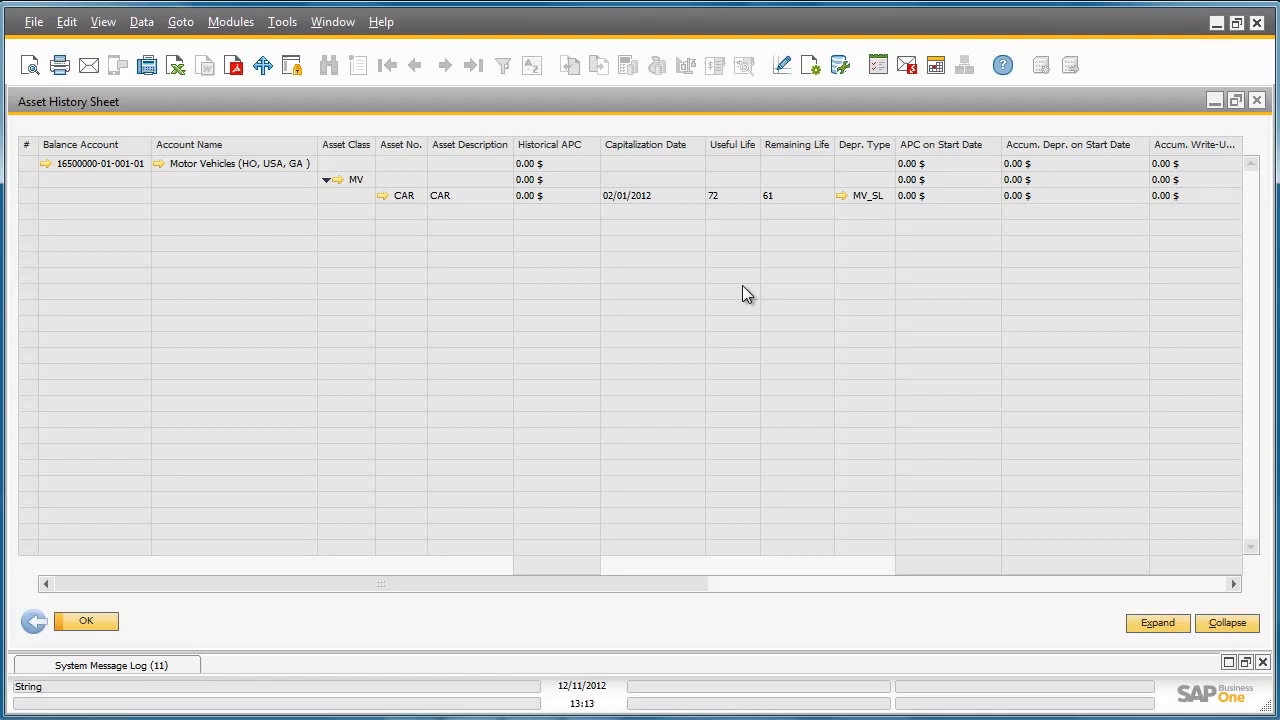
{"action": "left_click_drag", "start_coordinate": [660, 583], "coordinate": [1204, 577]}
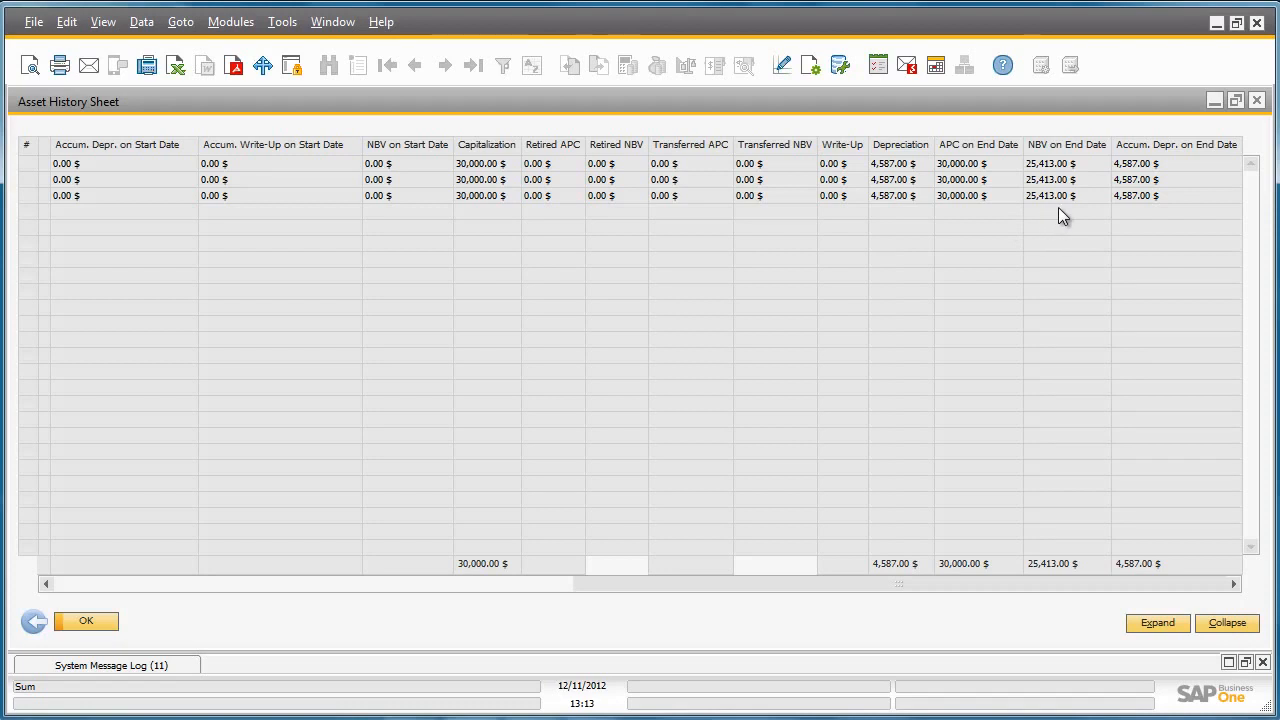
{"action": "left_click", "coordinate": [34, 622]}
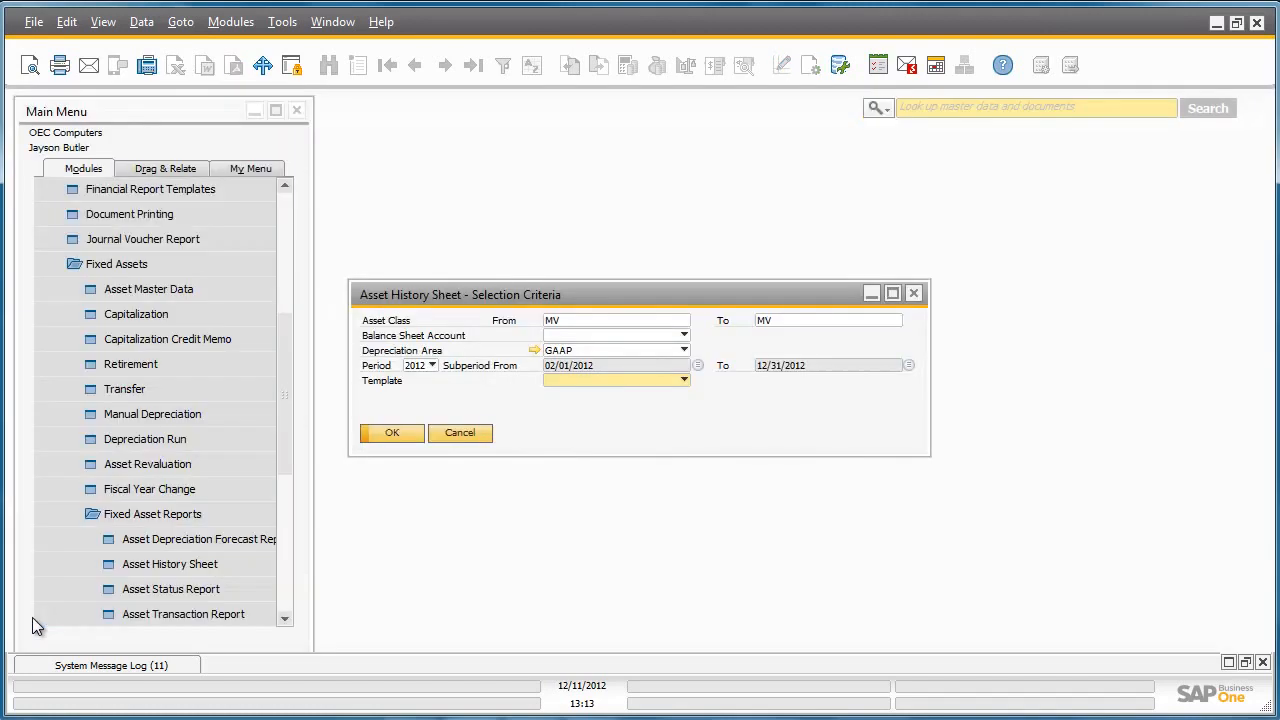
- Run the Internal-area Asset History Sheet and confirm CAR's 3,432.00 $ depreciation and 26,568.00 $ net value
{"action": "left_click", "coordinate": [684, 350]}
{"action": "left_click", "coordinate": [670, 382]}
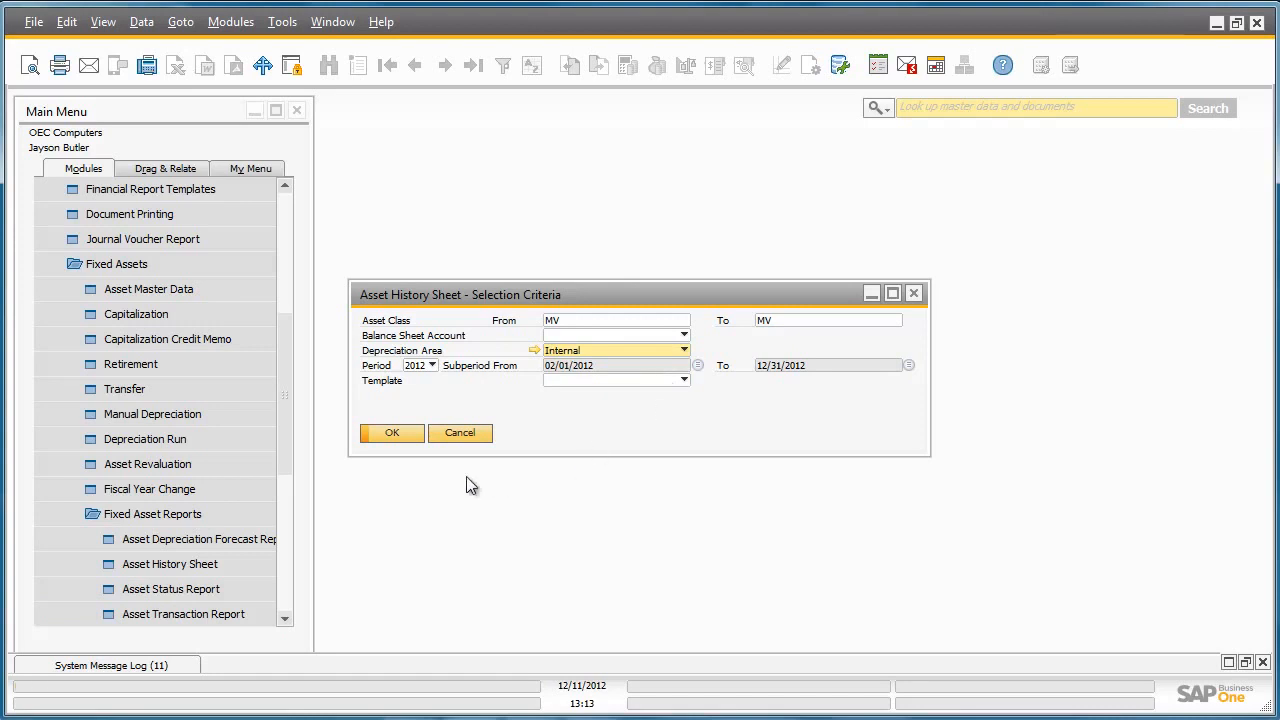
{"action": "left_click", "coordinate": [392, 437]}
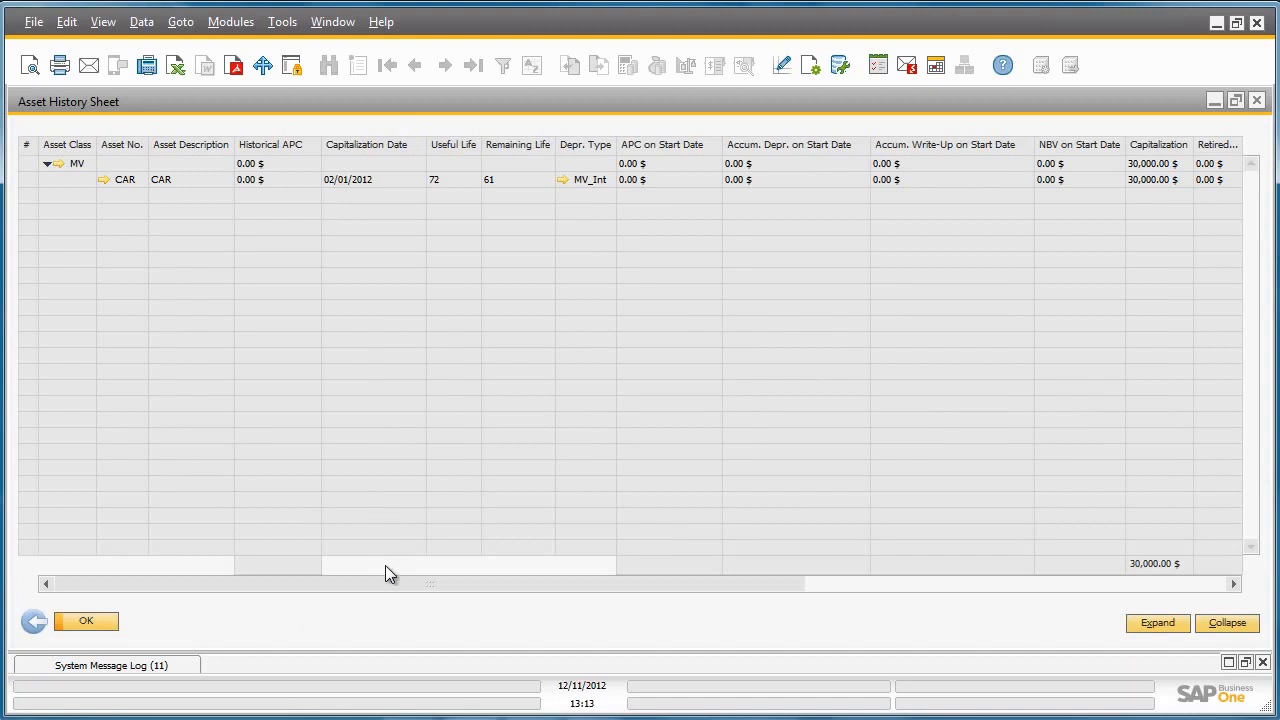
{"action": "left_click_drag", "start_coordinate": [392, 583], "coordinate": [870, 589]}
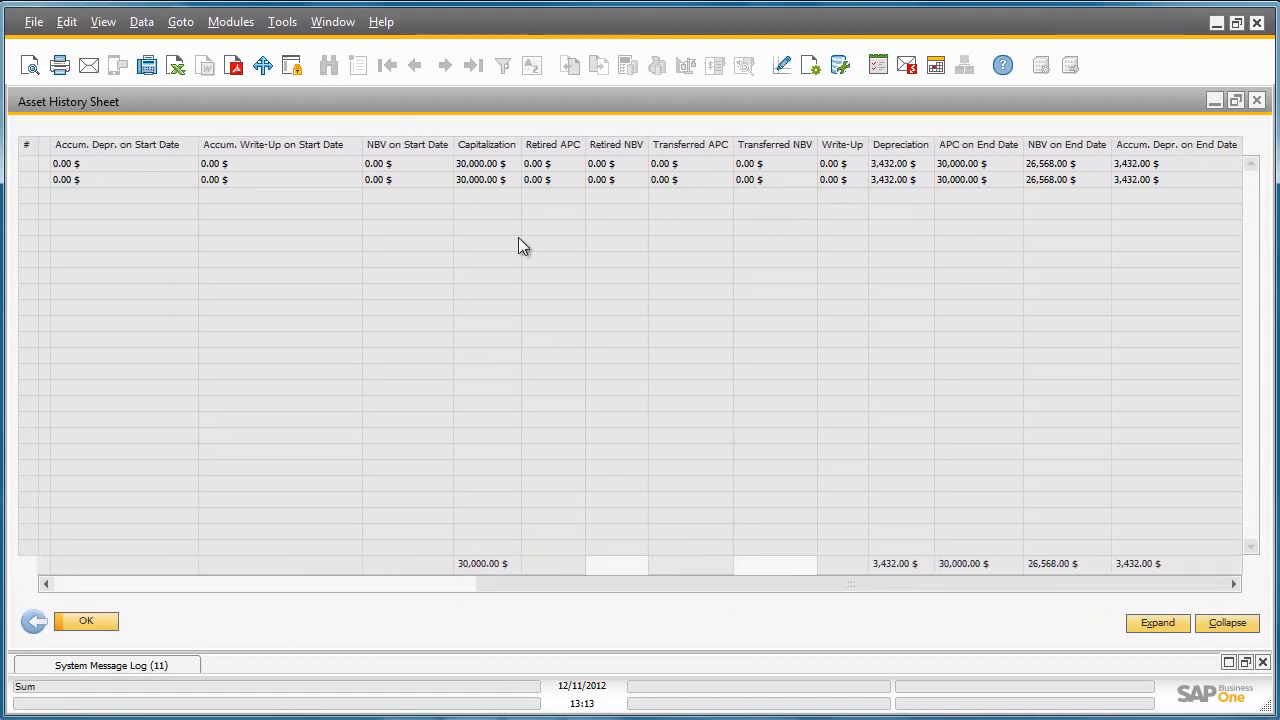